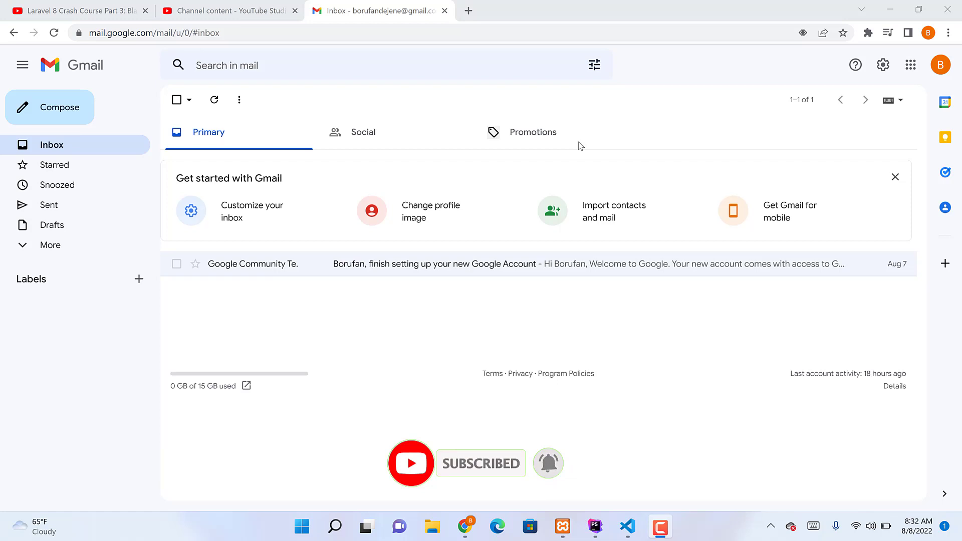
# Step: Open Google Drive from the Gmail inbox
pyautogui.click(940, 65)
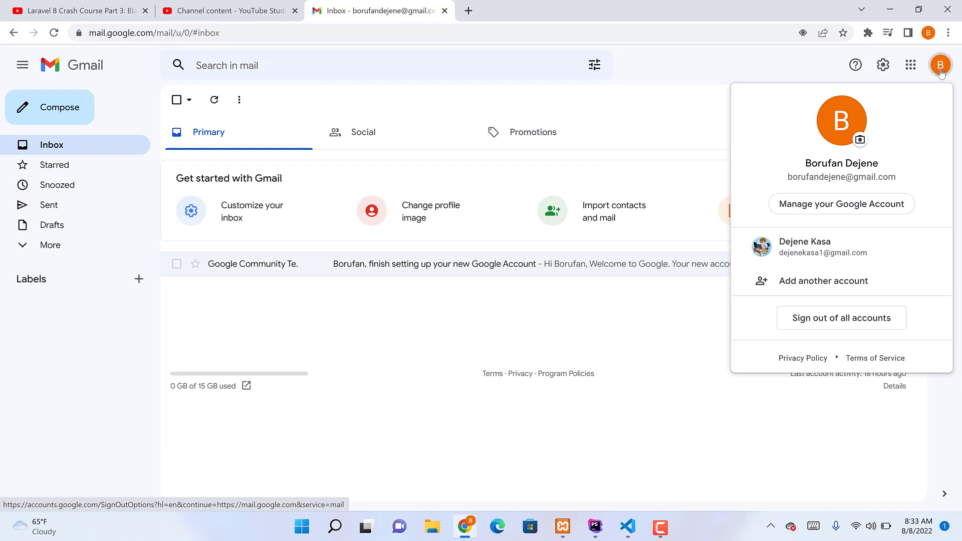
pyautogui.click(699, 97)
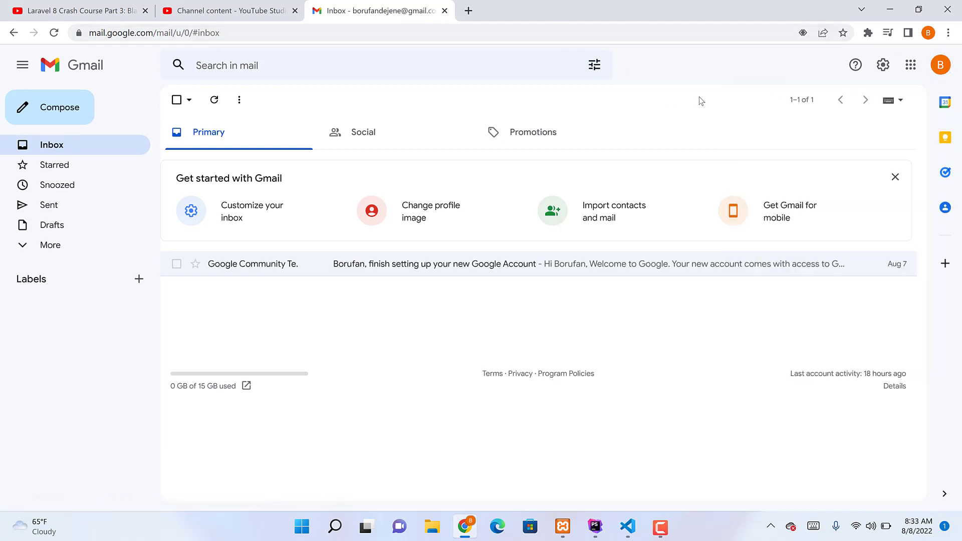
pyautogui.click(910, 65)
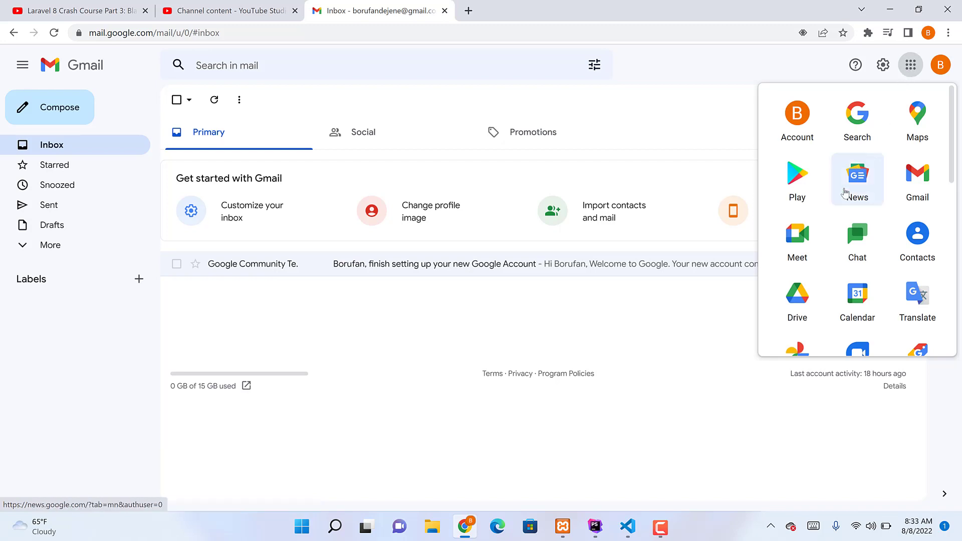
pyautogui.click(792, 313)
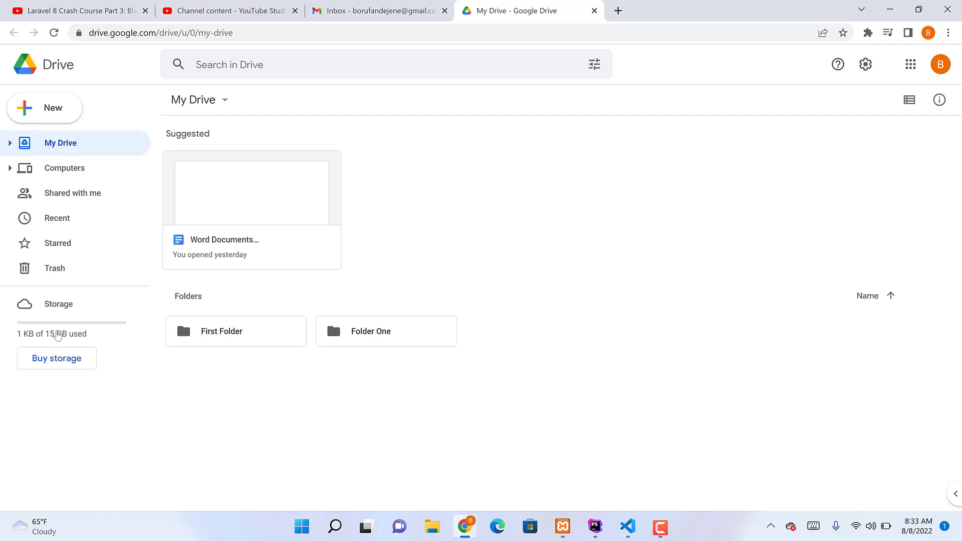
pyautogui.click(61, 334)
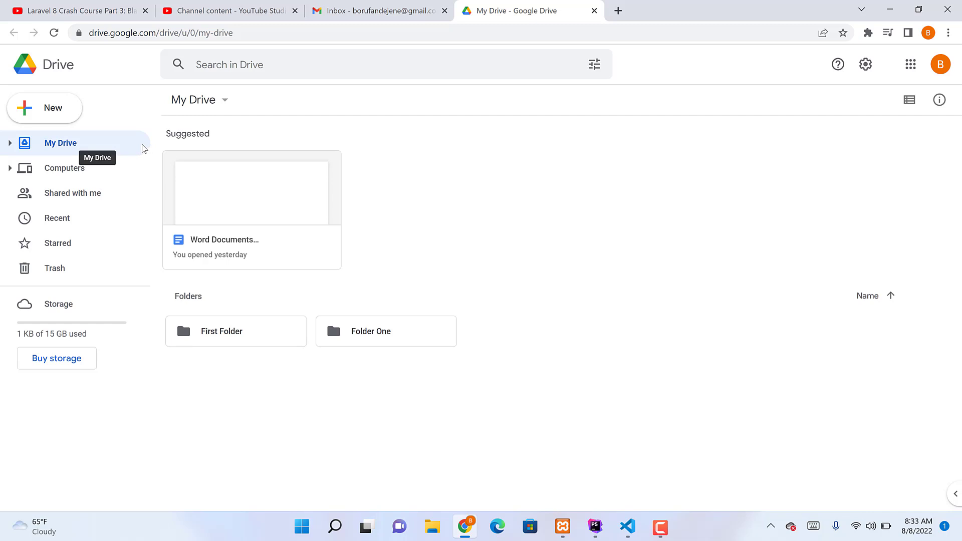
pyautogui.click(38, 120)
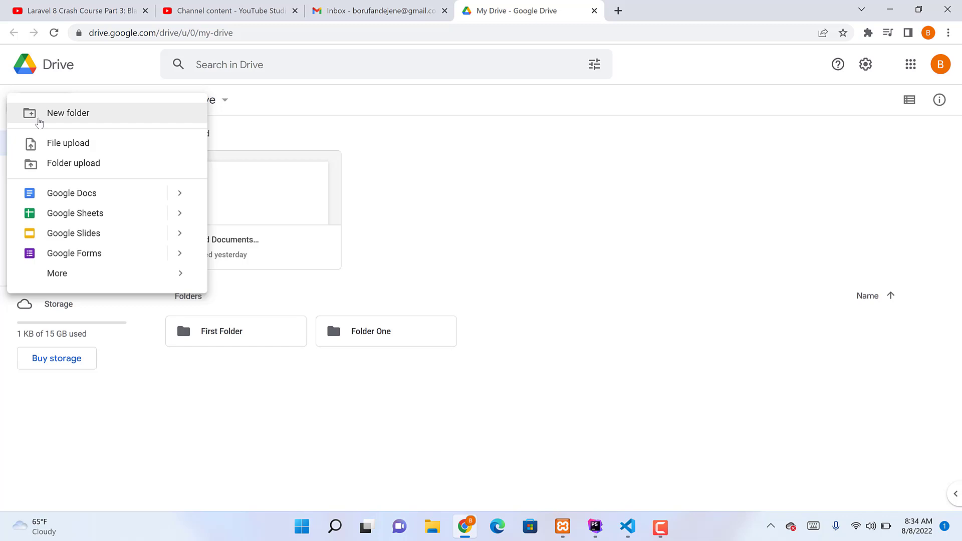
pyautogui.click(389, 100)
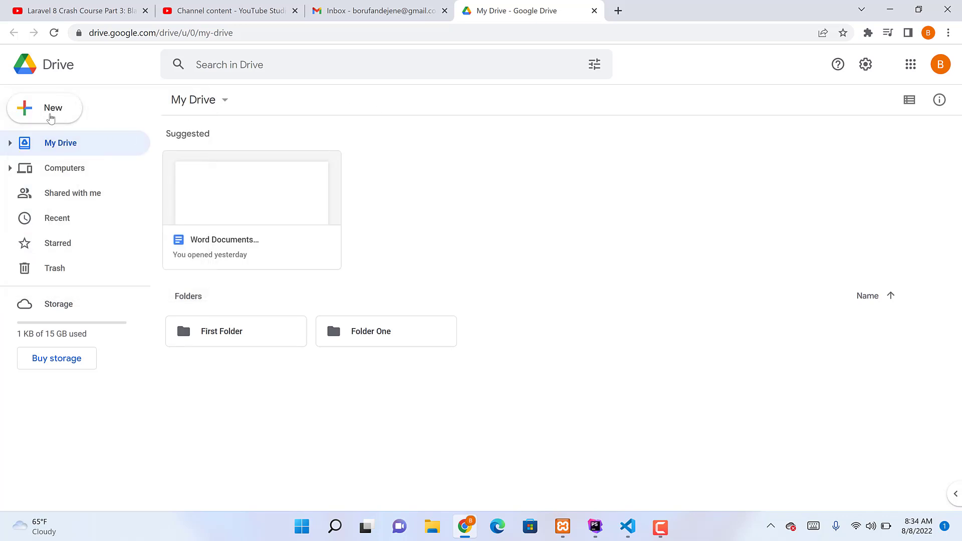
# Step: Create a new folder named "My Document" in My Drive
pyautogui.click(47, 116)
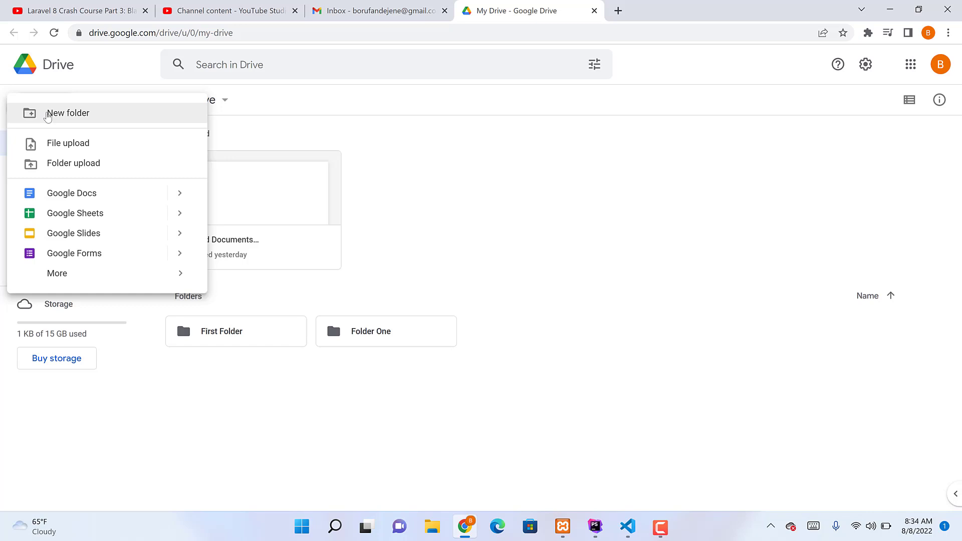
pyautogui.click(47, 114)
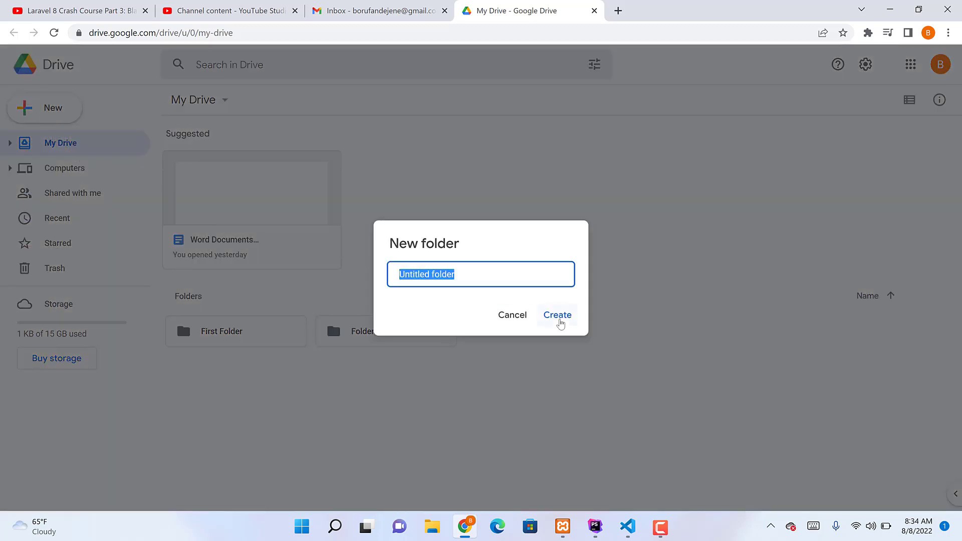
pyautogui.press('BackSpace')
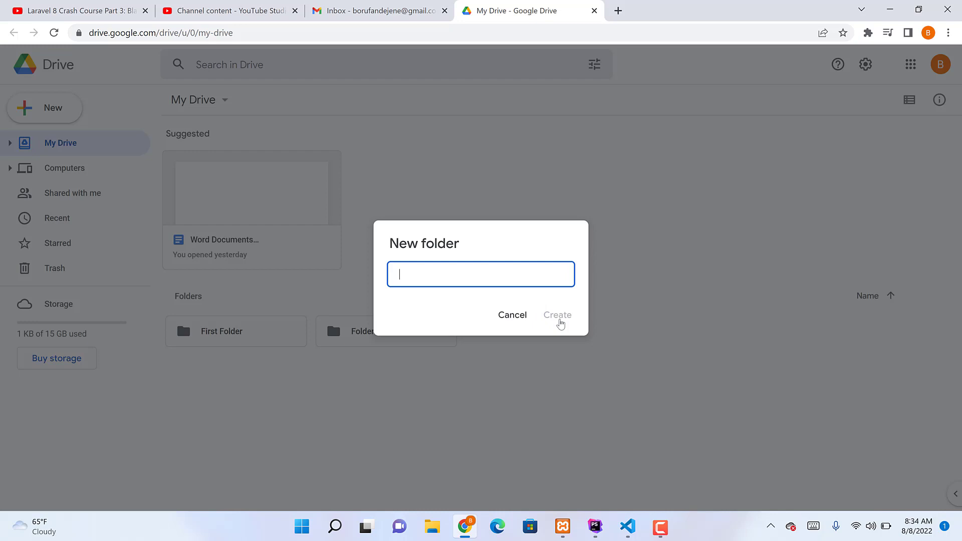
pyautogui.write('My Document')
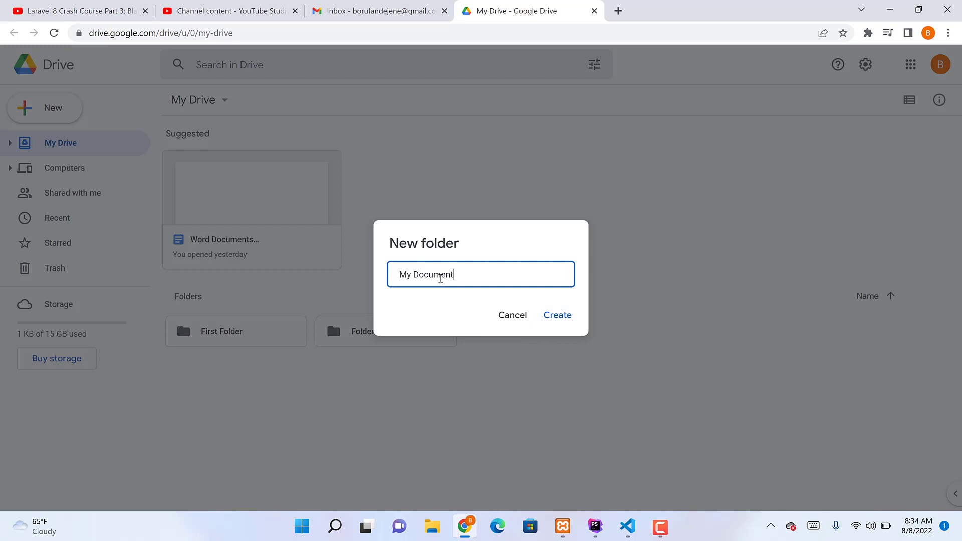
pyautogui.click(568, 314)
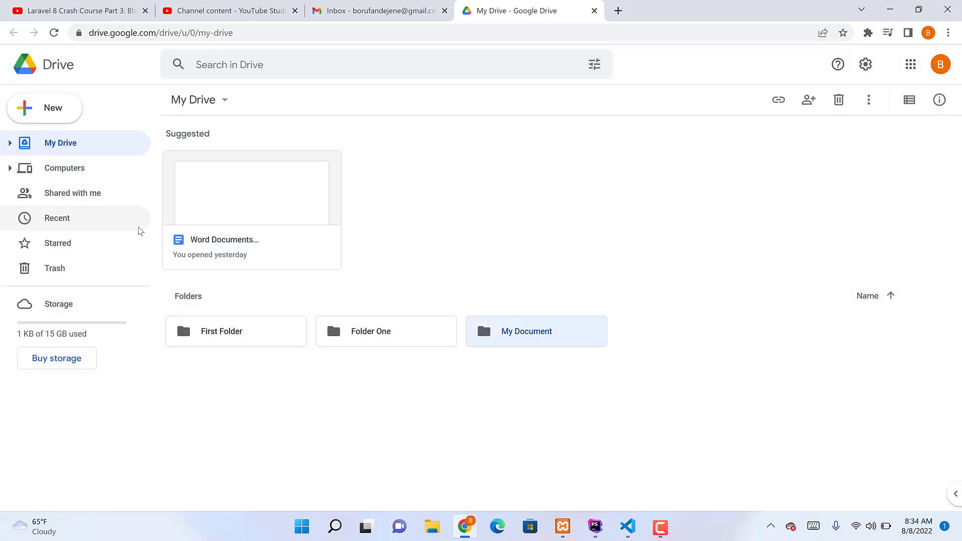
# Step: Open the My Document folder
pyautogui.doubleClick(514, 332)
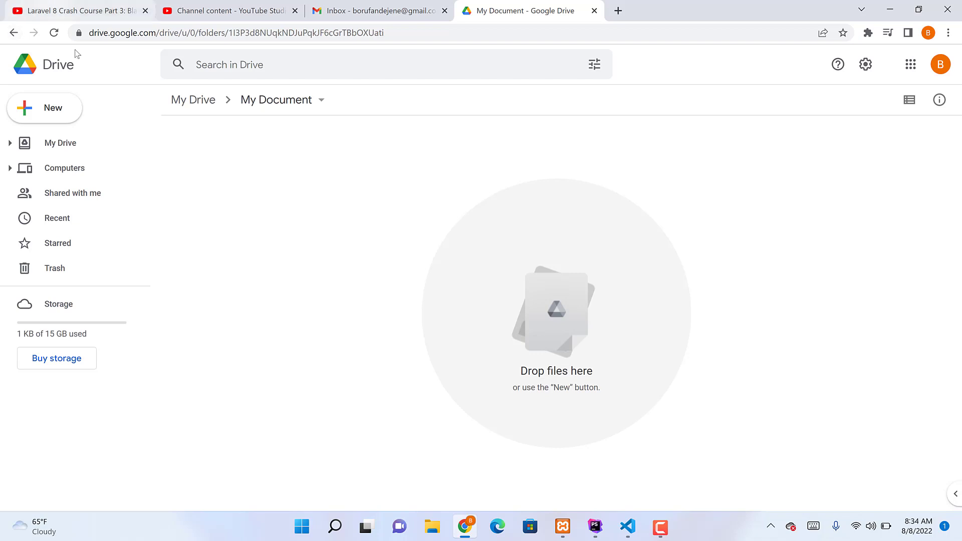
pyautogui.click(54, 111)
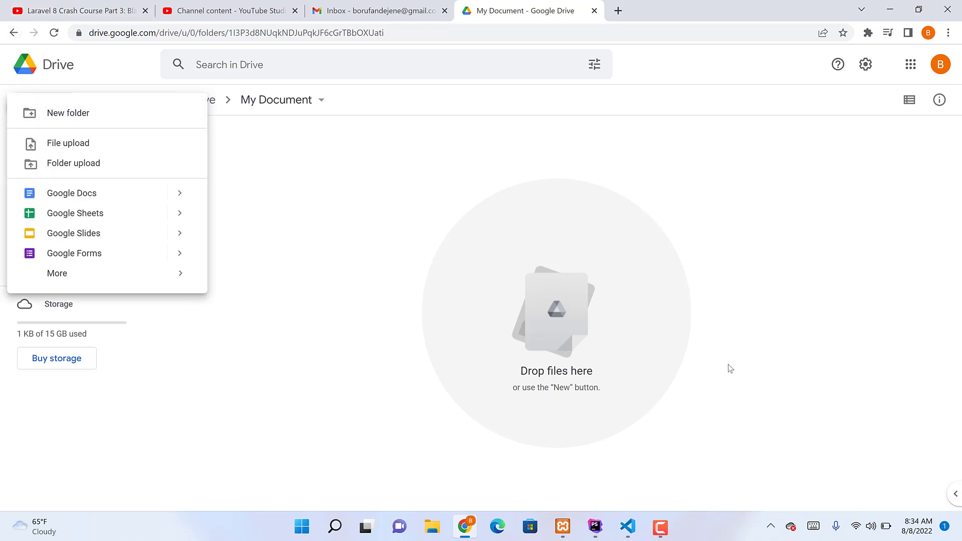
pyautogui.click(599, 361)
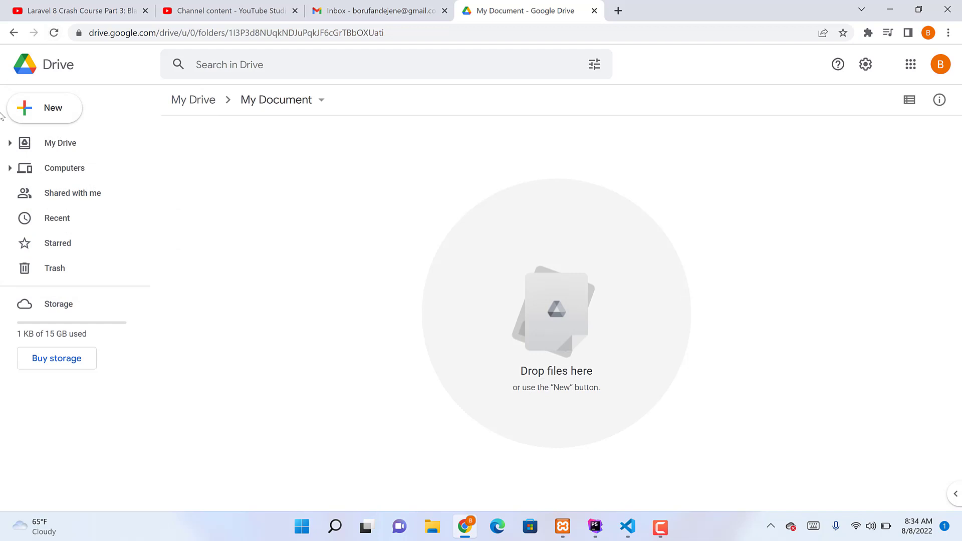
# Step: Upload the file deju.jpg from the Desktop into the My Document folder
pyautogui.click(56, 114)
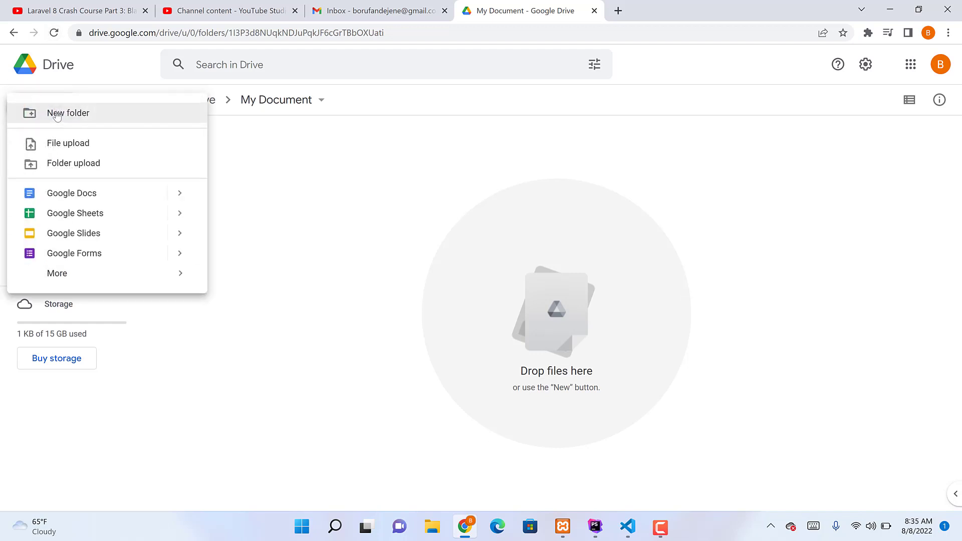
pyautogui.click(69, 144)
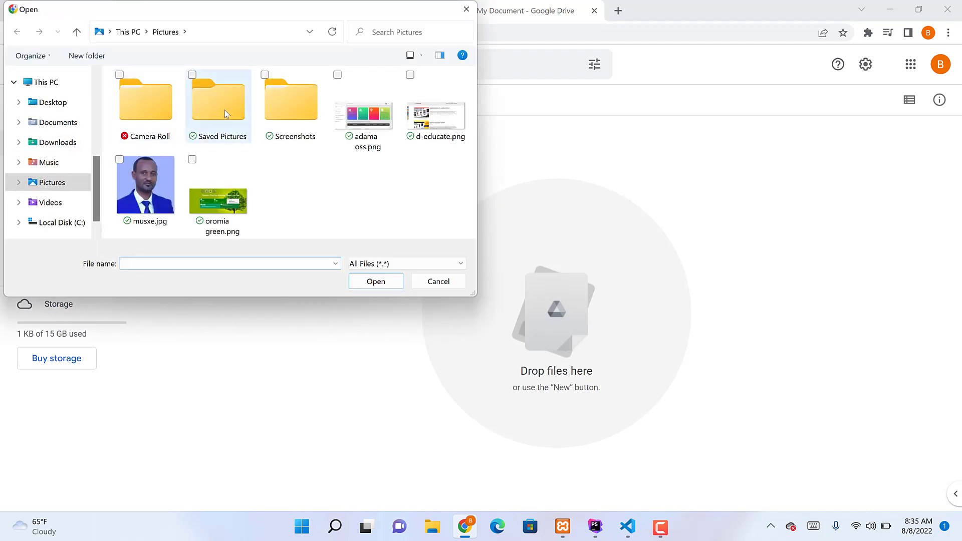
pyautogui.click(49, 105)
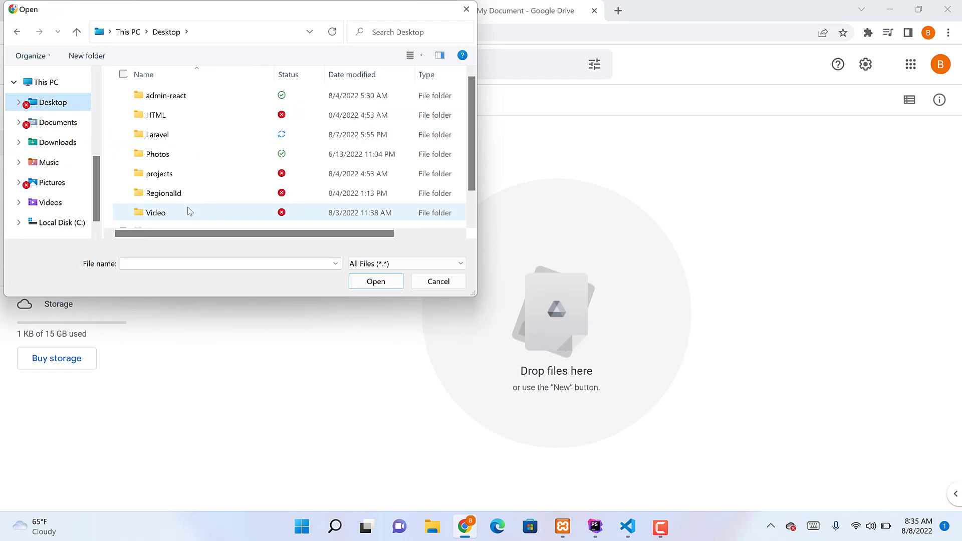
pyautogui.scroll(-1, 188, 208)
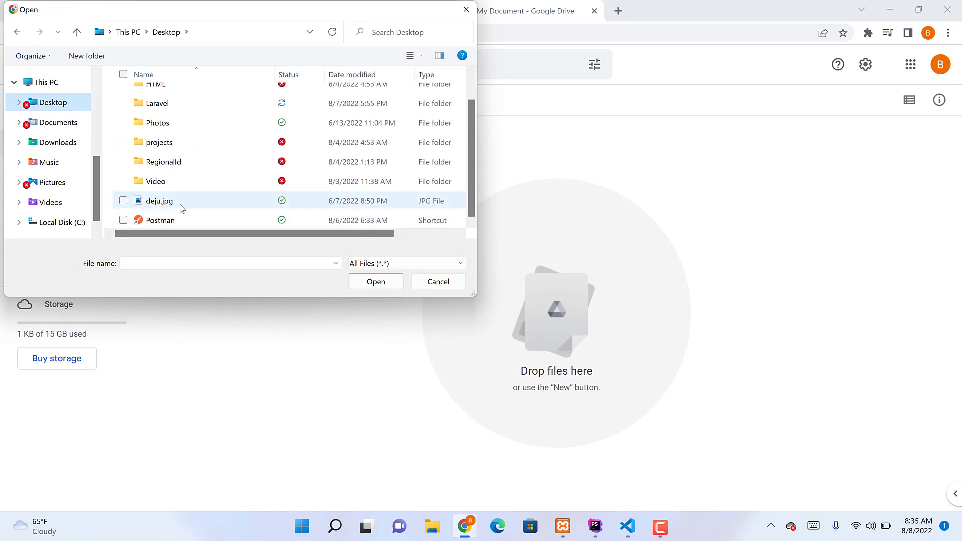
pyautogui.click(180, 203)
pyautogui.click(387, 285)
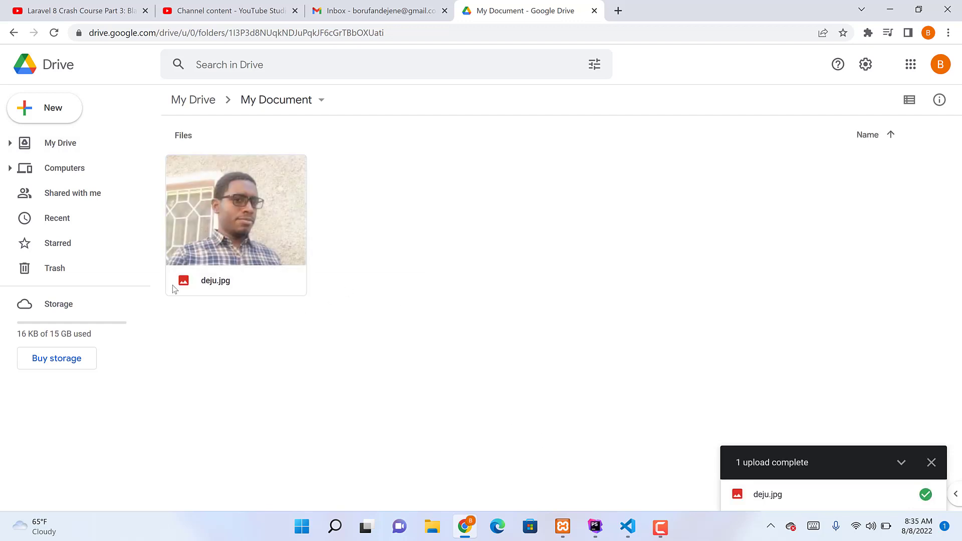
# Step: Try to upload a PDF by searching the Downloads folder for "pdf" and choosing CI Schedules.pdf
pyautogui.click(50, 107)
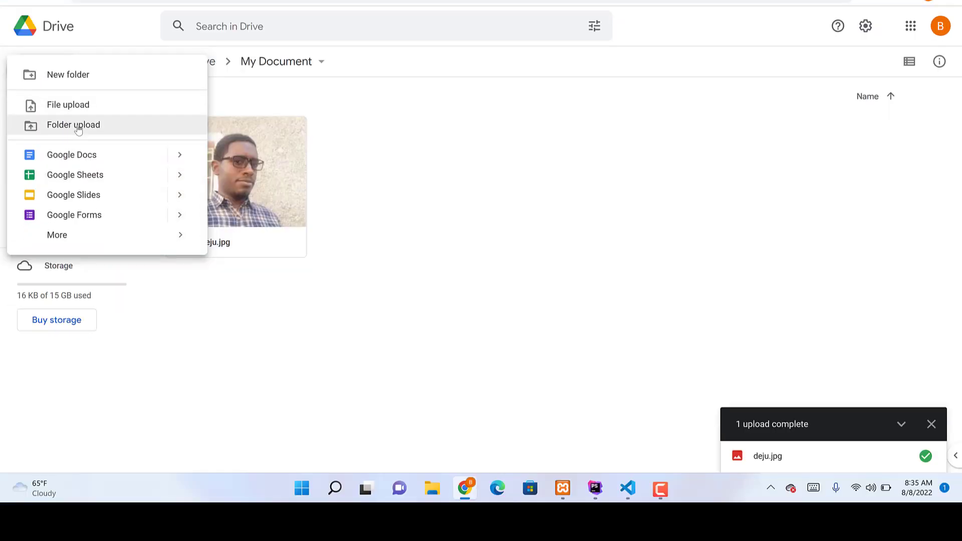
pyautogui.click(73, 106)
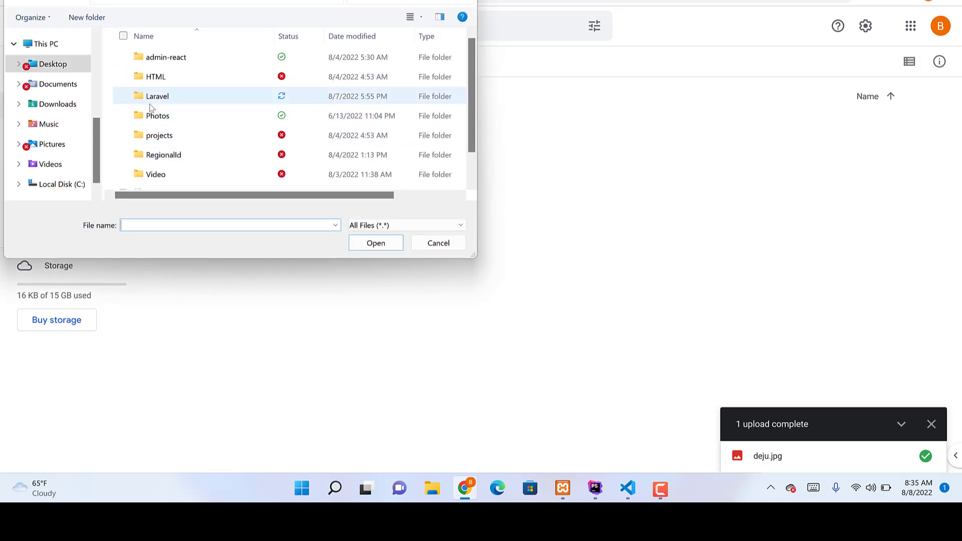
pyautogui.click(43, 105)
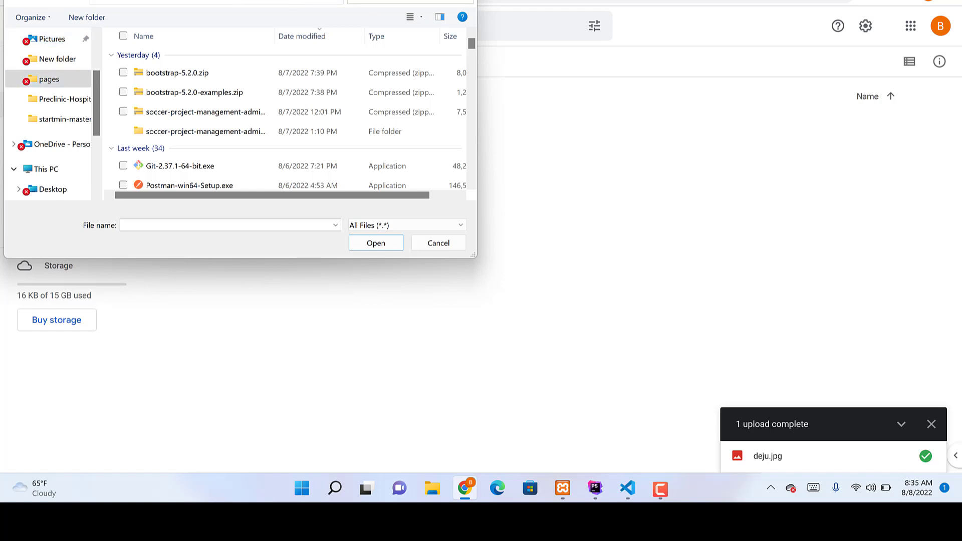
pyautogui.click(399, 1)
pyautogui.write('pdf')
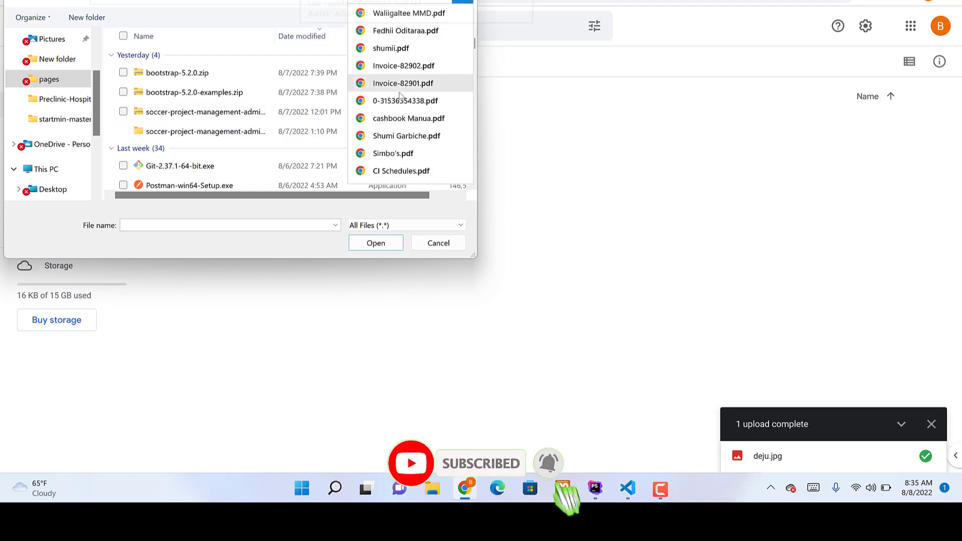
pyautogui.click(394, 171)
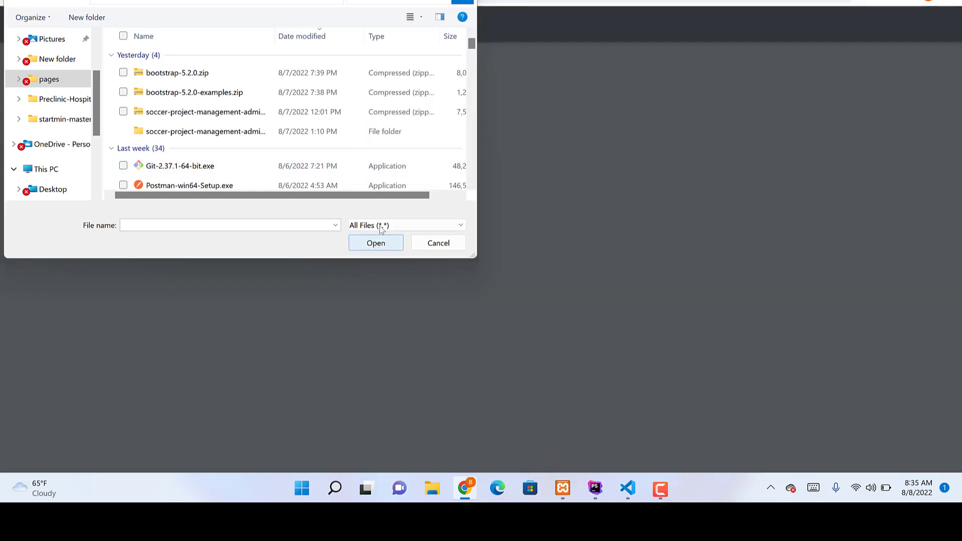
# Step: Look for the PDF in the Downloads folder by file name, trying "pdf" and "sch", and by browsing the file list
pyautogui.click(323, 223)
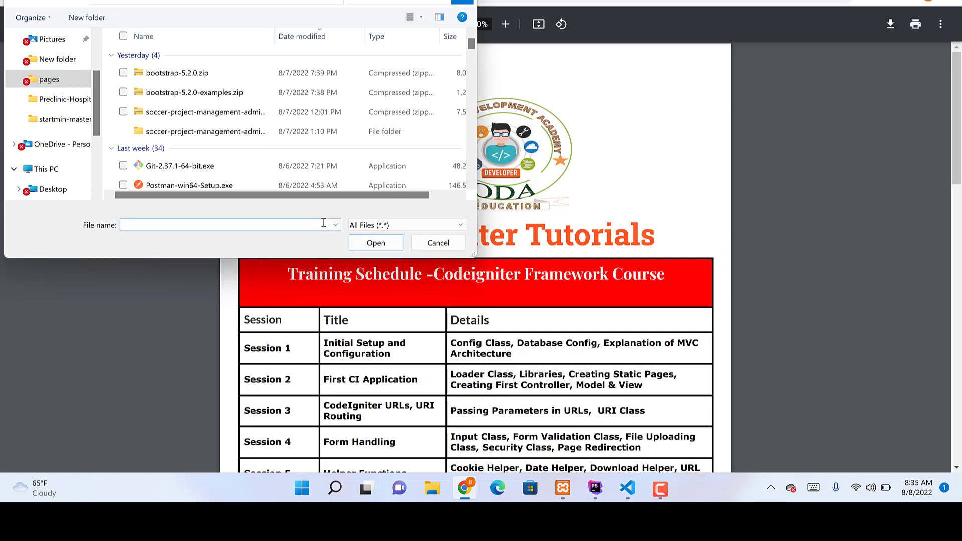
pyautogui.write('p')
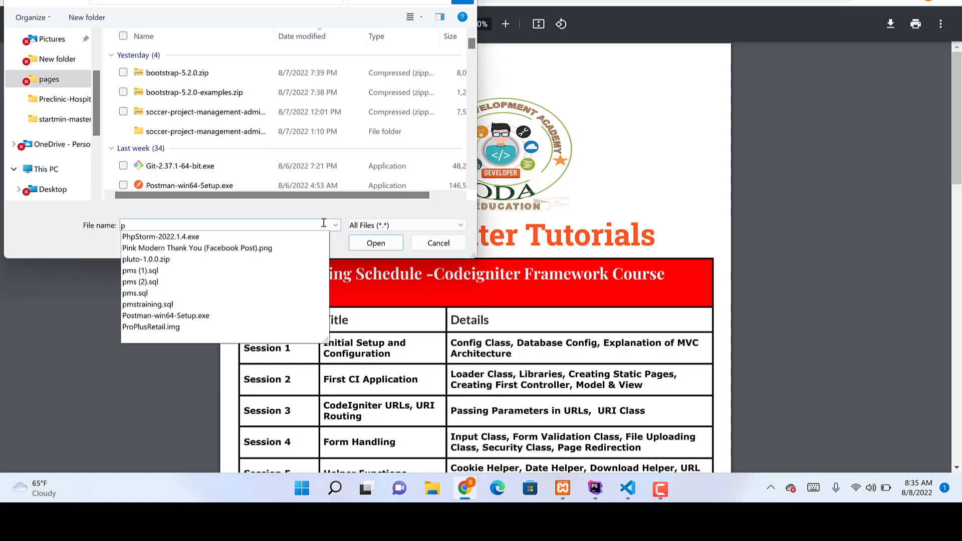
pyautogui.write('d')
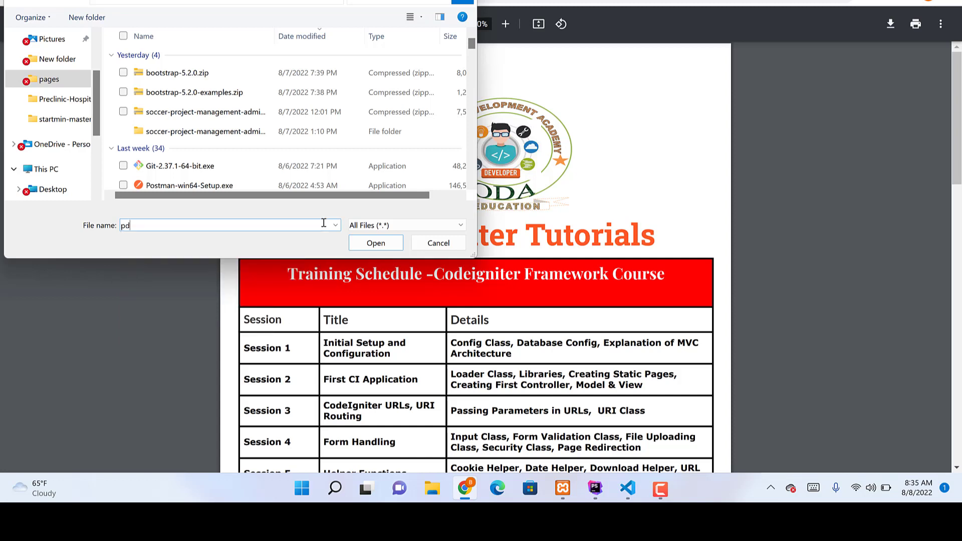
pyautogui.write('f')
pyautogui.press('BackSpace')
pyautogui.write('sch')
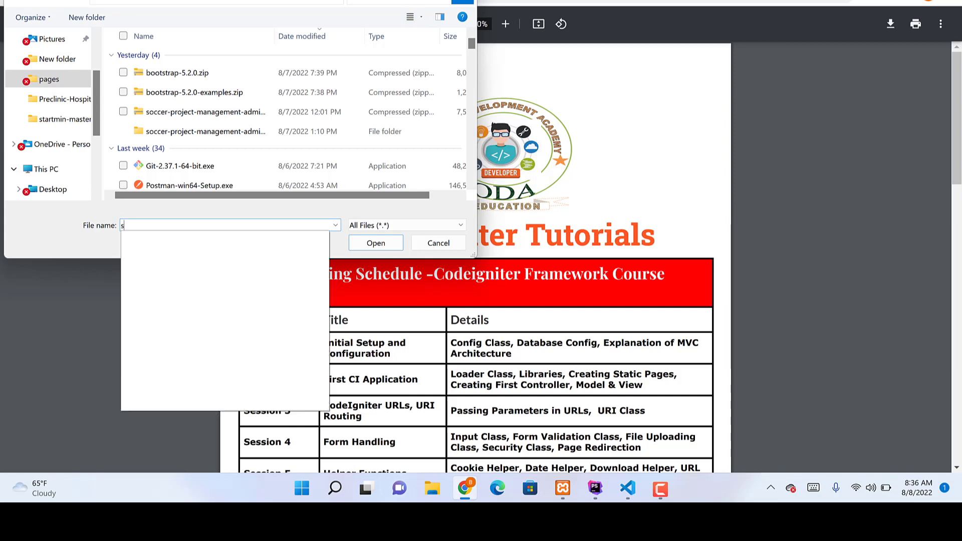
pyautogui.press('BackSpace')
pyautogui.press('BackSpace')
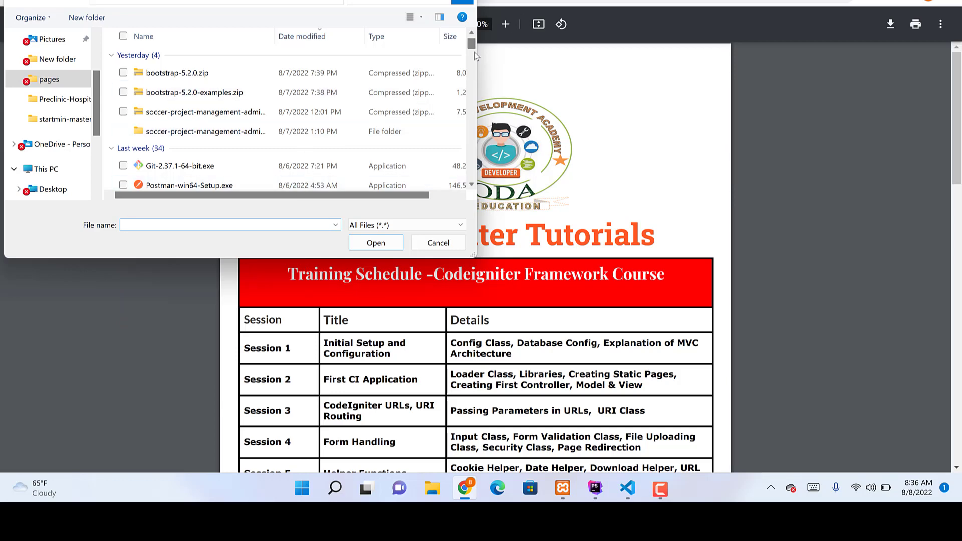
pyautogui.moveTo(473, 47); pyautogui.dragTo(488, 195)
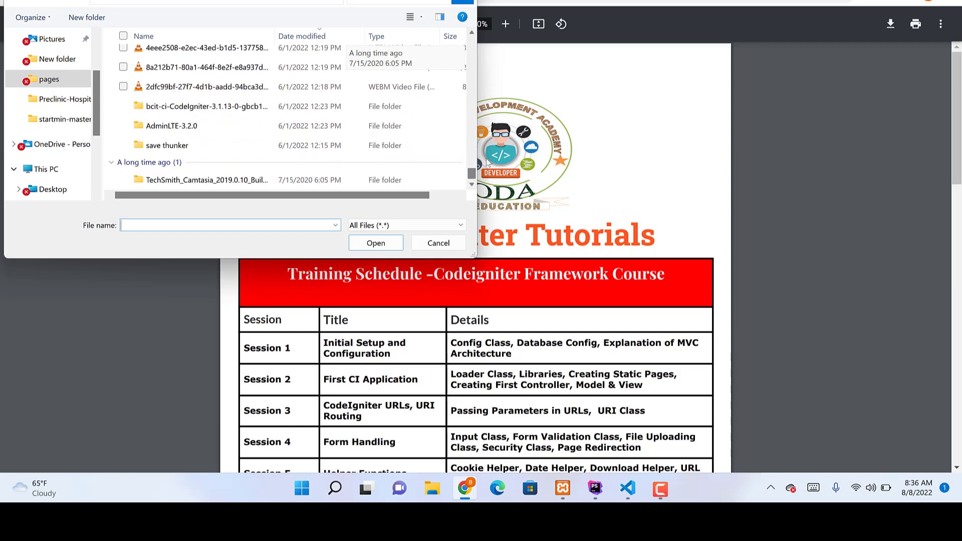
pyautogui.moveTo(487, 161); pyautogui.dragTo(485, 145)
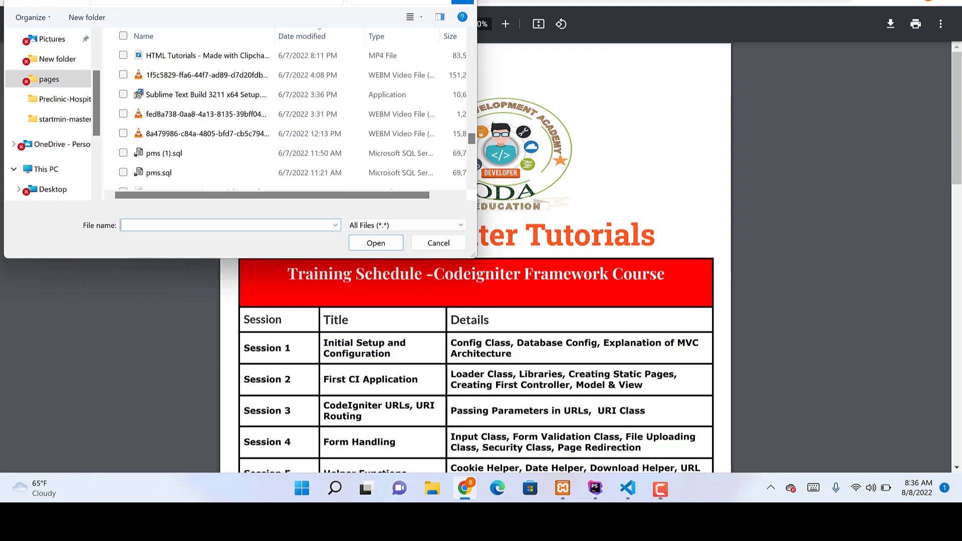
# Step: Check the opened PDF's file path and return to the My Document folder in Drive
pyautogui.click(480, 1)
pyautogui.click(321, 1)
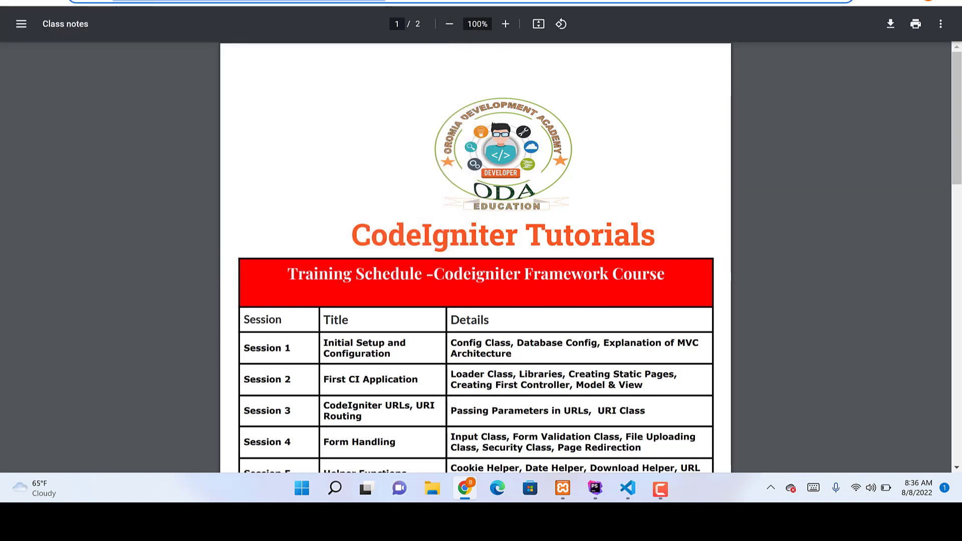
pyautogui.doubleClick(345, 1)
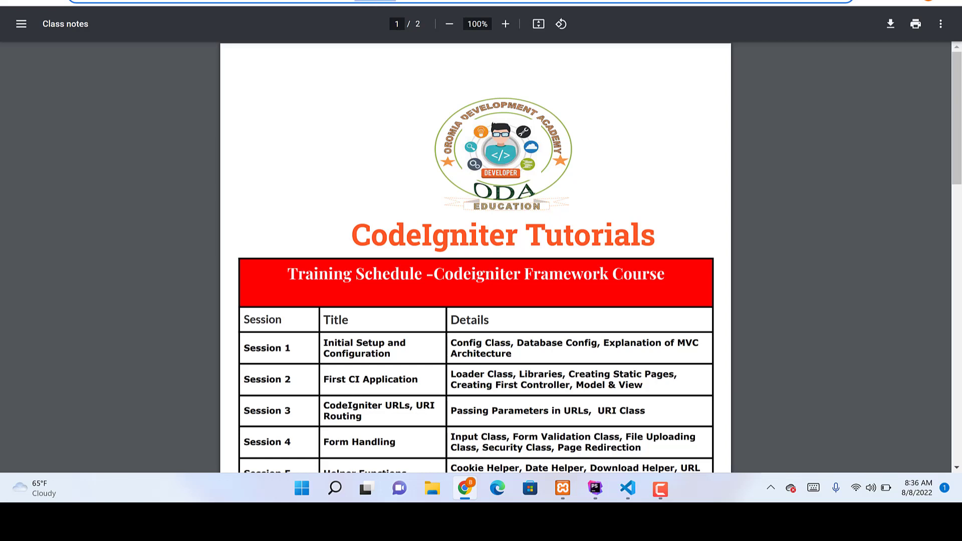
pyautogui.click(271, 0)
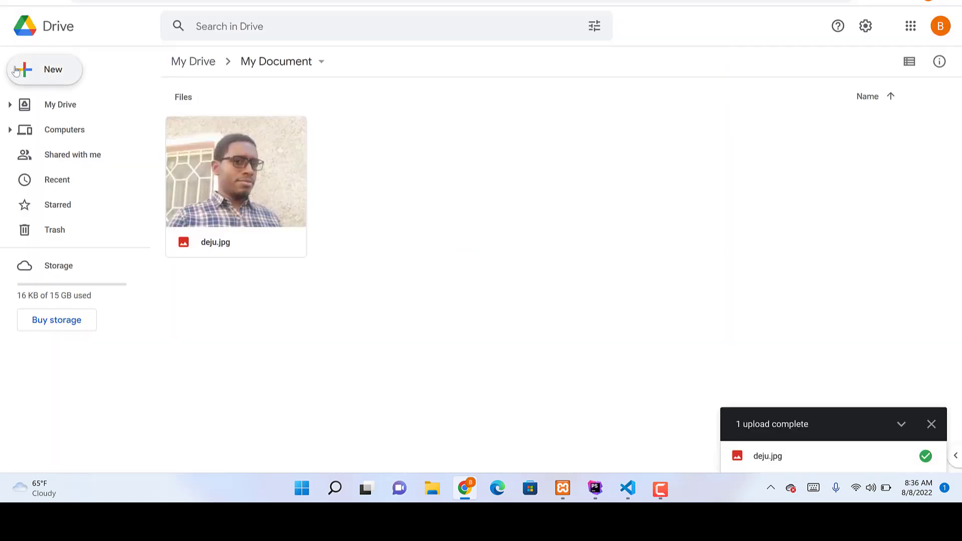
# Step: Upload the soccer-project-management-admin zip archive from the Downloads folder into the My Document folder
pyautogui.click(42, 70)
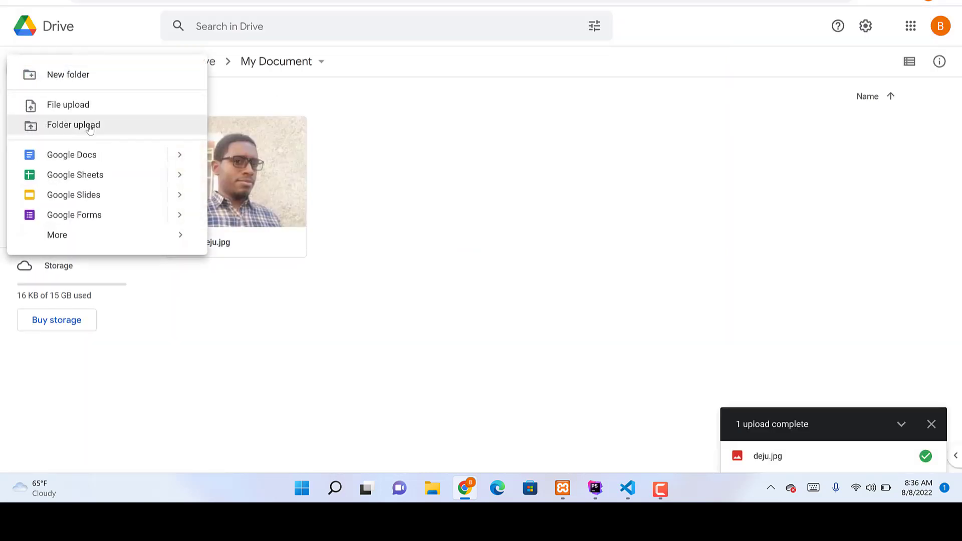
pyautogui.click(83, 110)
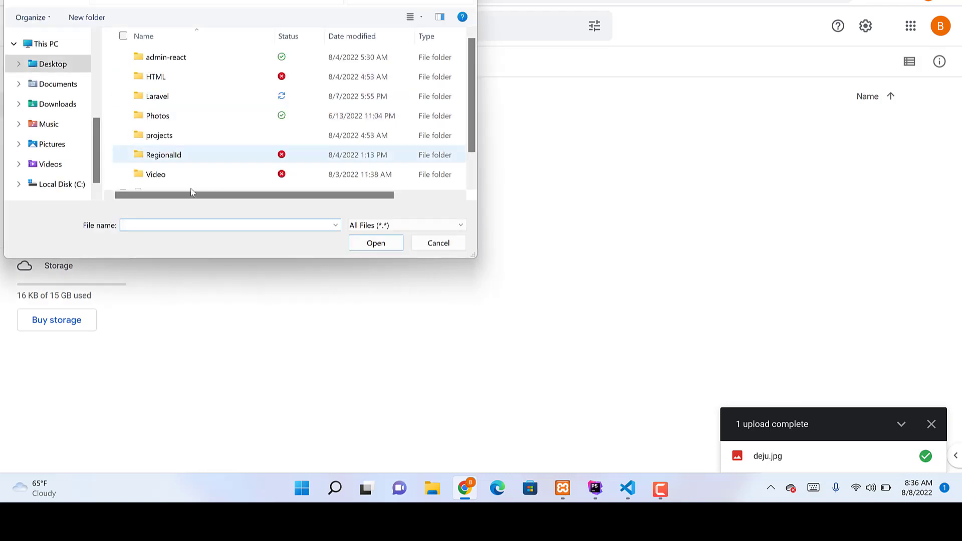
pyautogui.click(54, 103)
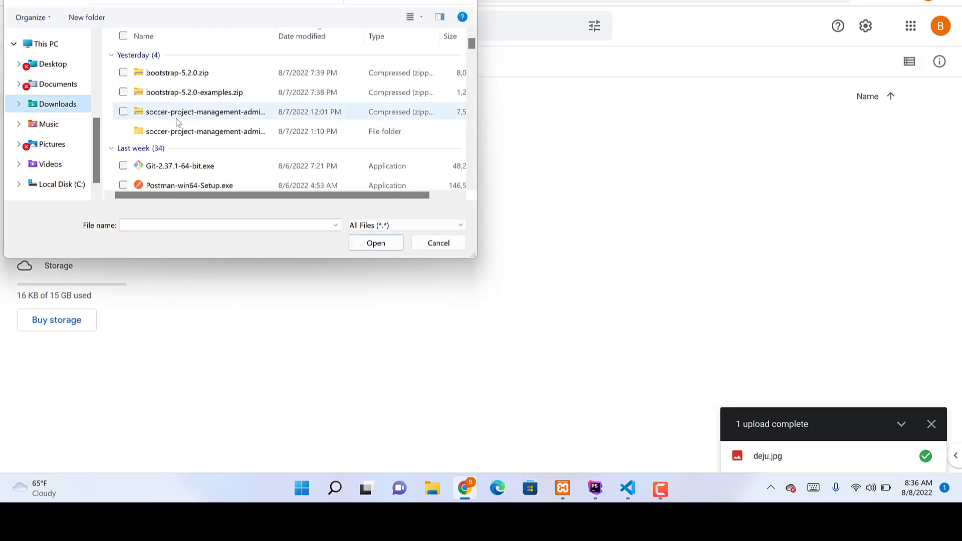
pyautogui.doubleClick(176, 118)
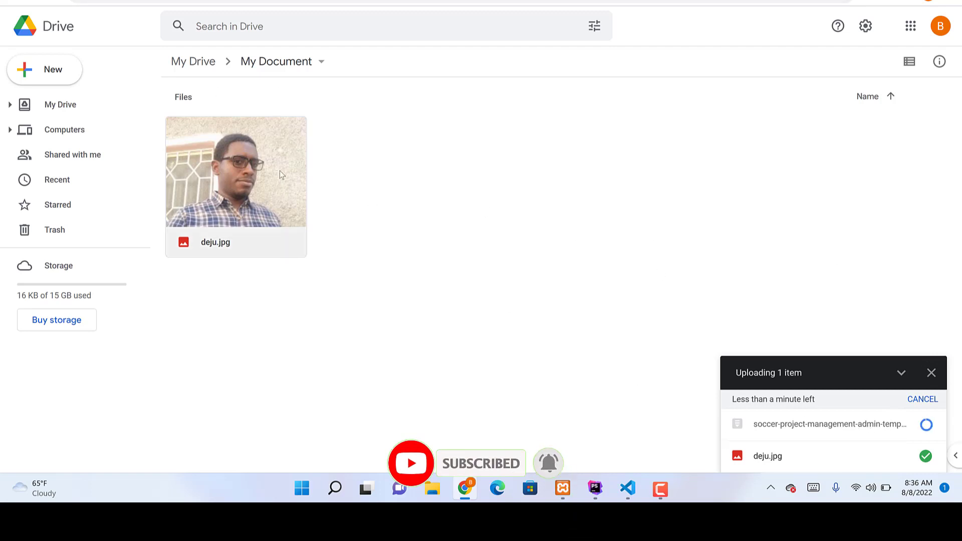
# Step: Create a blank Google Docs document in the My Document folder and enter "This My Document" as its first line
pyautogui.click(53, 72)
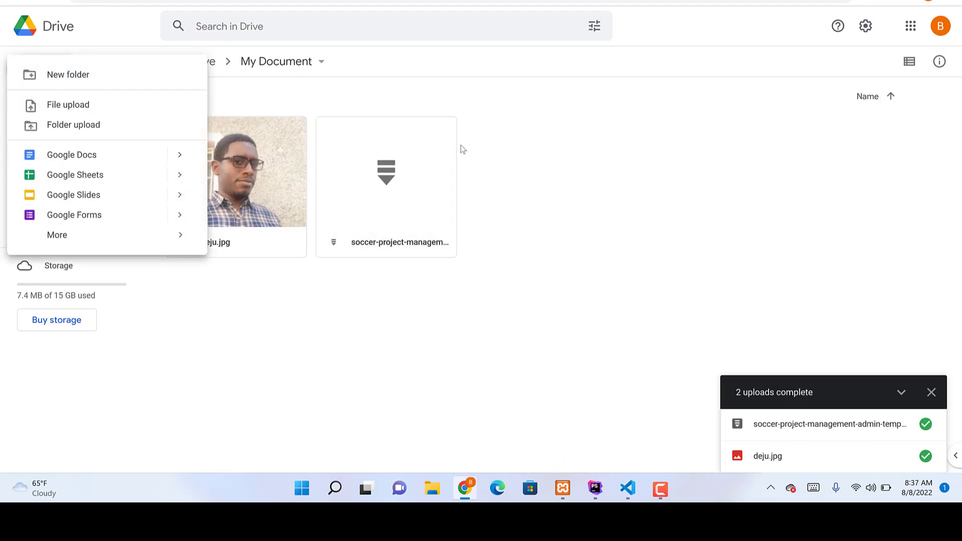
pyautogui.click(590, 169)
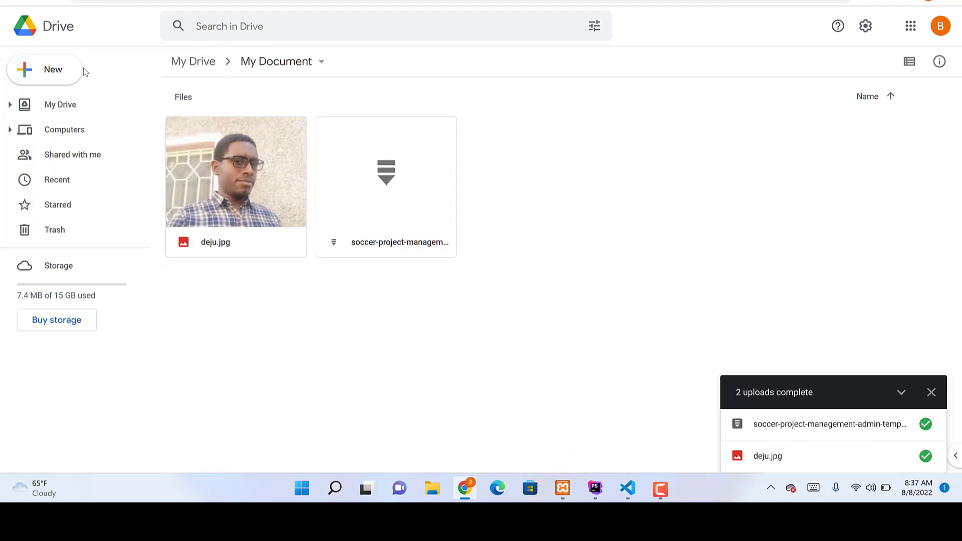
pyautogui.click(53, 70)
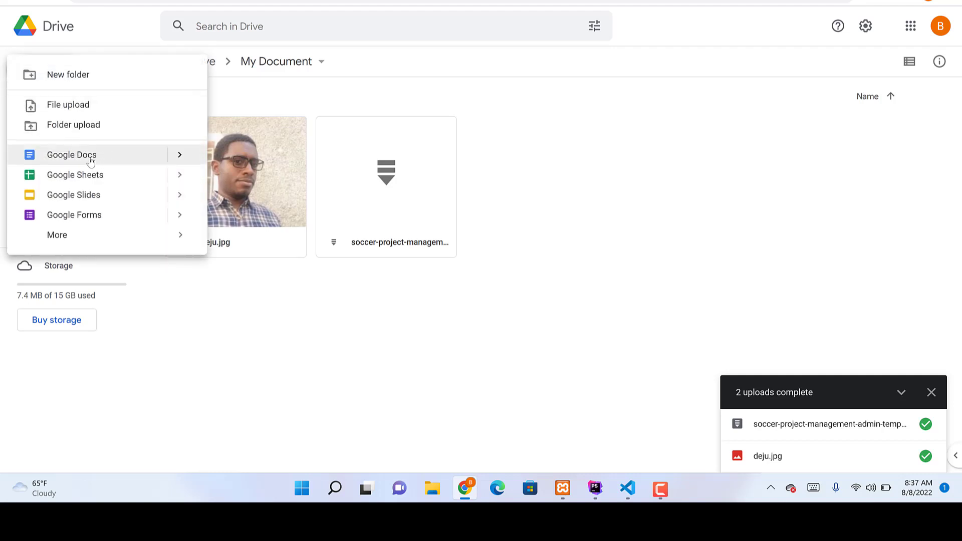
pyautogui.click(90, 159)
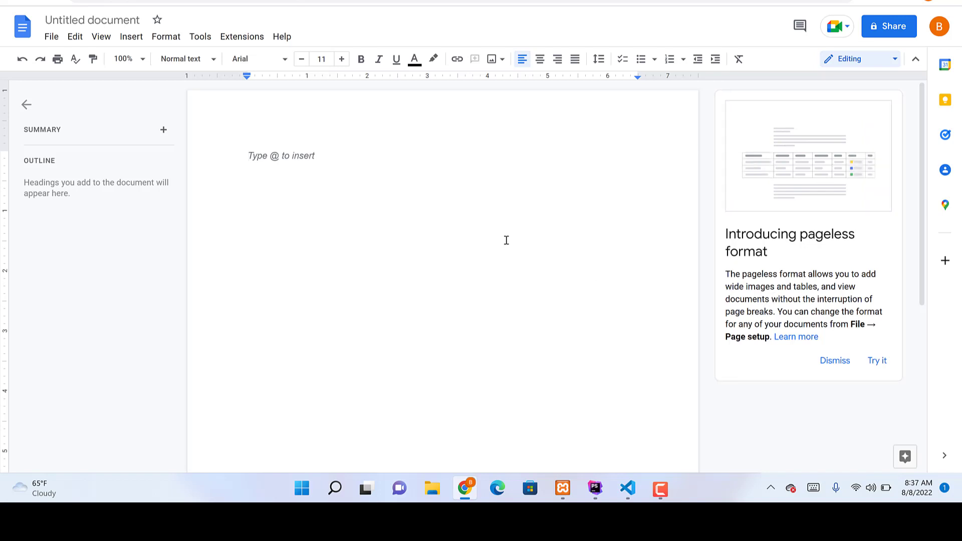
pyautogui.write('This M')
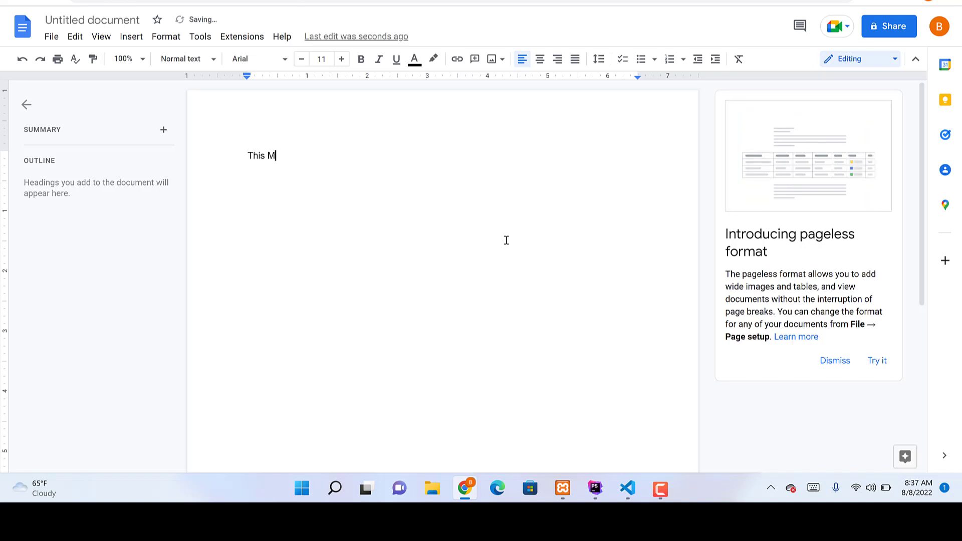
pyautogui.write('y Document')
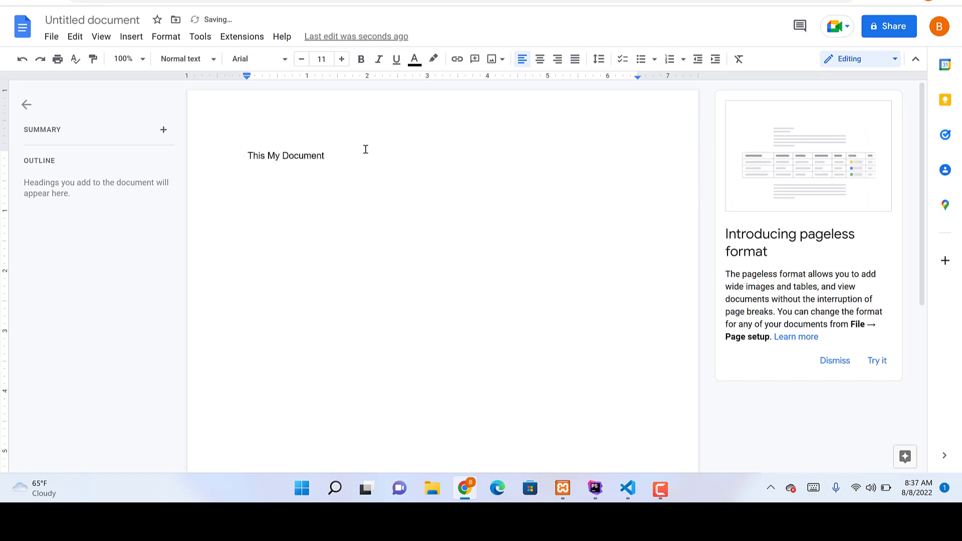
# Step: Copy the first line of text and use it as the document's title, "This My Document"
pyautogui.click(289, 156)
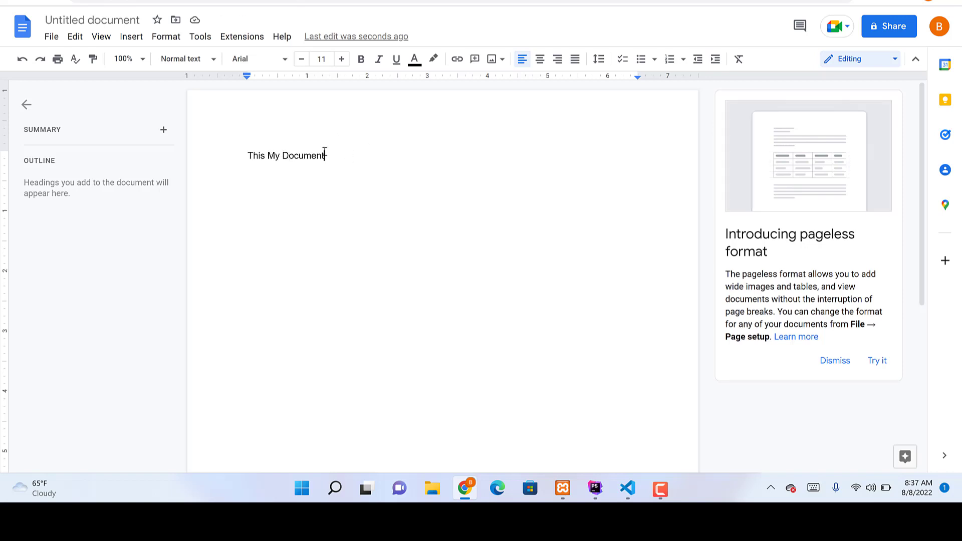
pyautogui.moveTo(325, 153); pyautogui.dragTo(250, 153)
pyautogui.hotkey('ctrl', 'c')
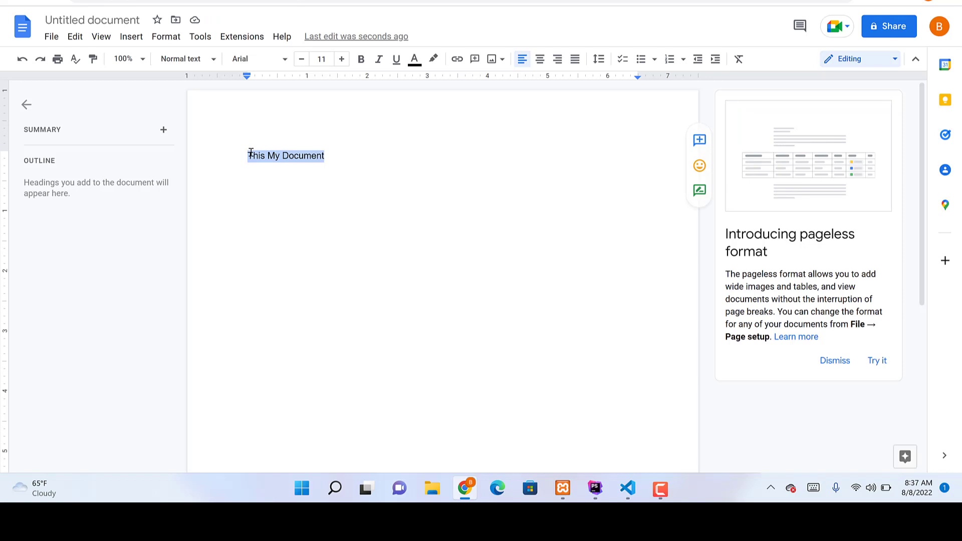
pyautogui.click(129, 22)
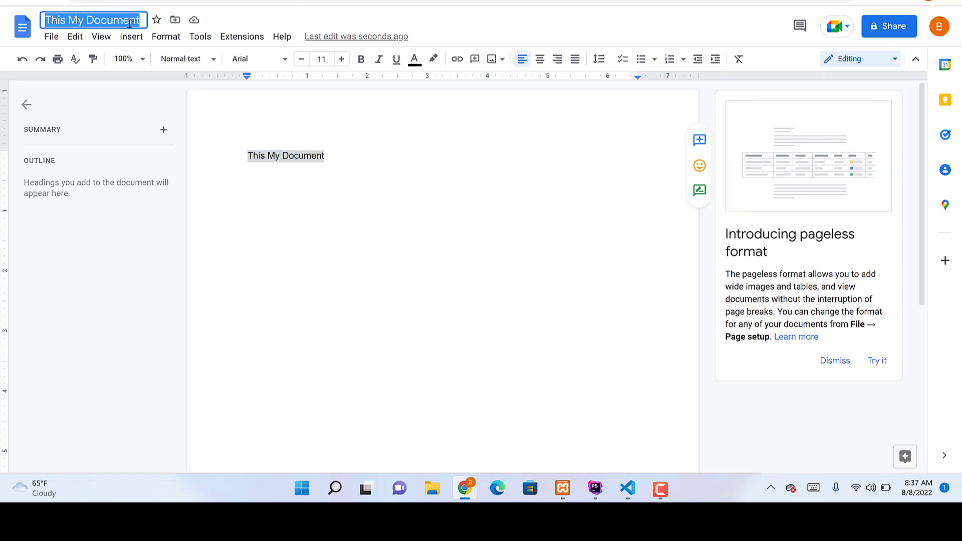
pyautogui.hotkey('ctrl', 'v')
pyautogui.click(353, 143)
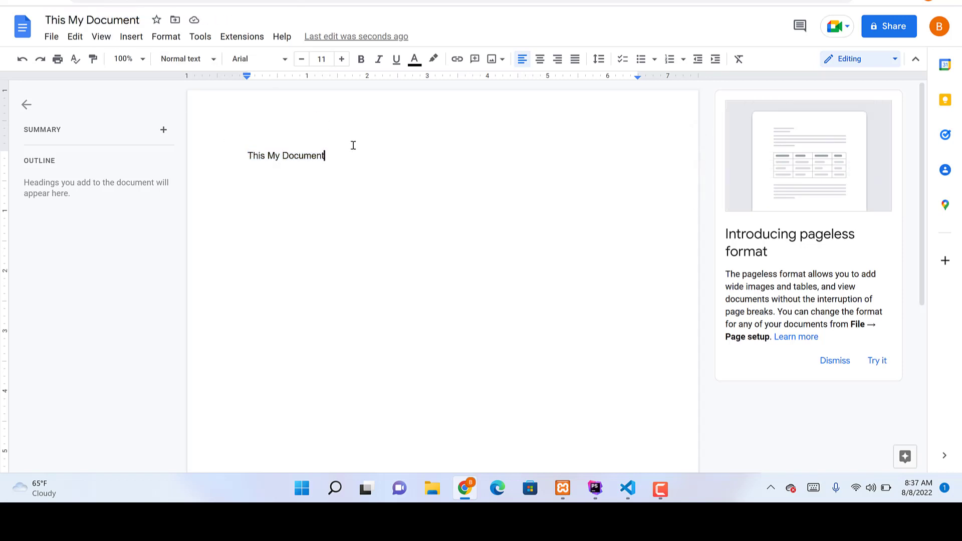
# Step: Add a second paragraph reading "This is my second Paragraph" below the first line
pyautogui.press('Return')
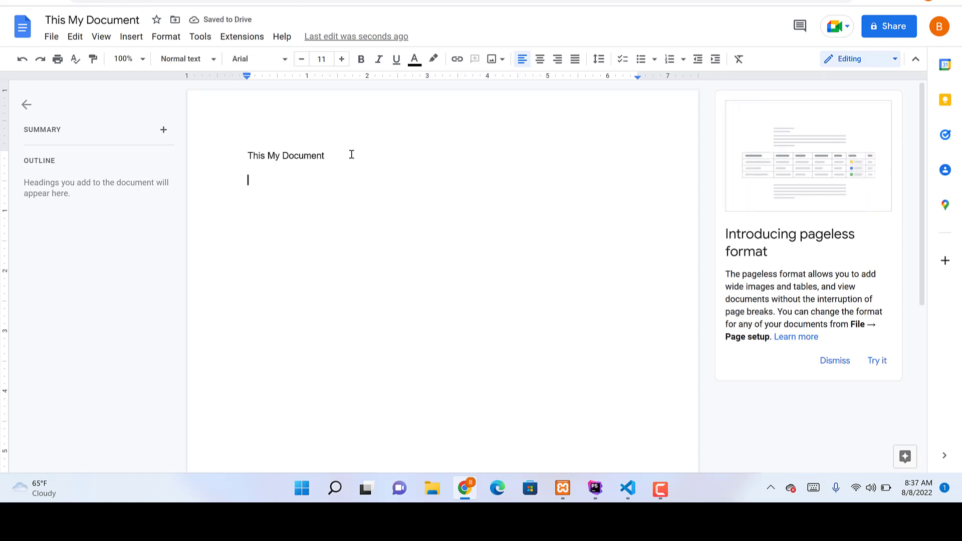
pyautogui.write('D')
pyautogui.press('BackSpace')
pyautogui.write('This')
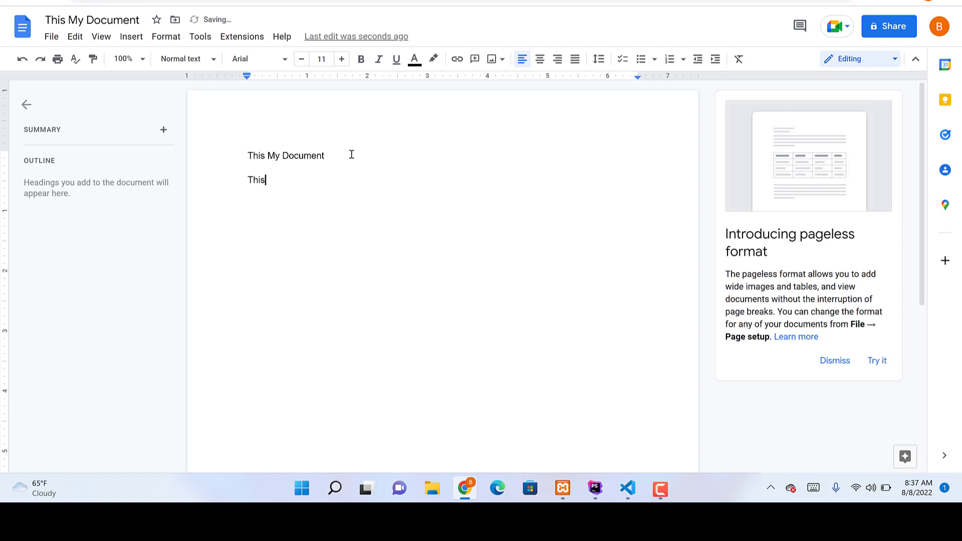
pyautogui.write(' is my')
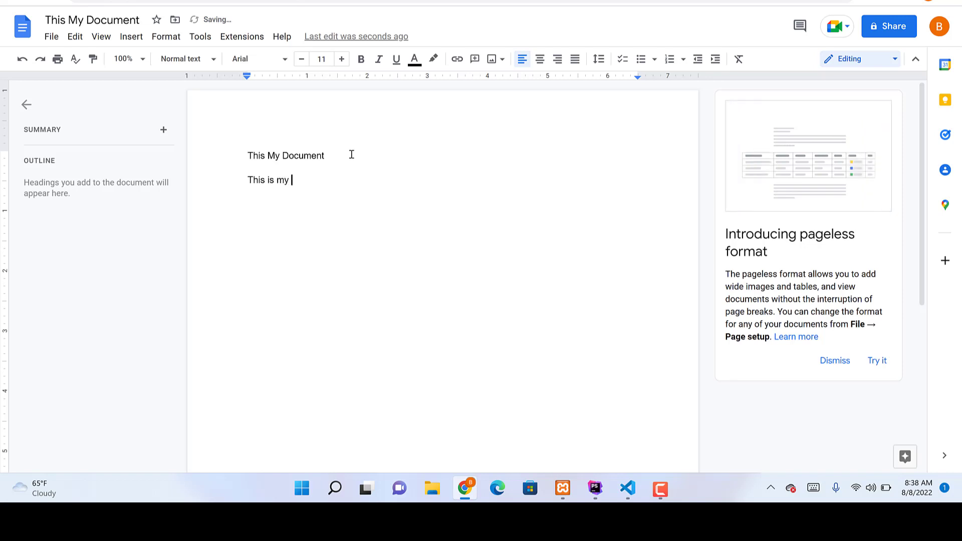
pyautogui.write(' s')
pyautogui.press('BackSpace')
pyautogui.write('ecod')
pyautogui.write('cond')
pyautogui.write(' Pa')
pyautogui.write('grahp')
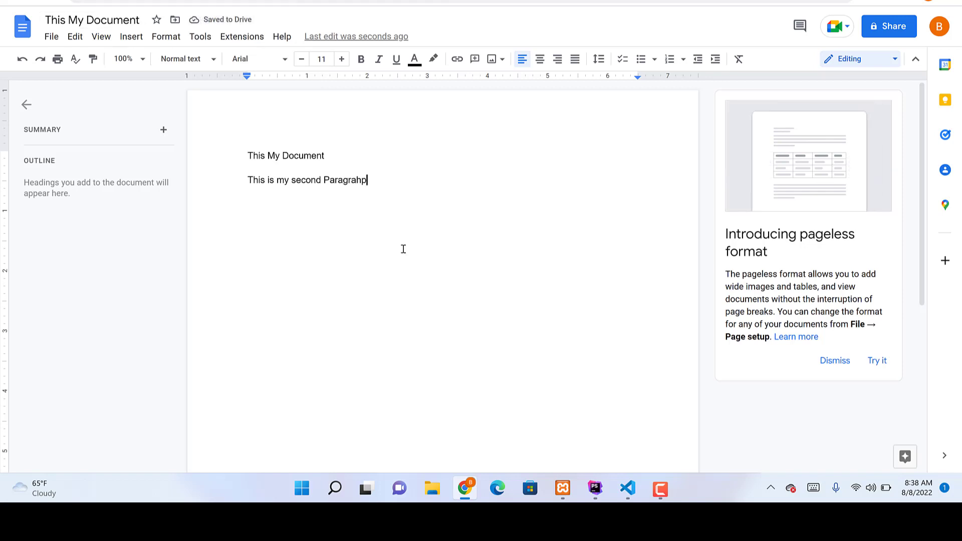
# Step: End the second paragraph with a period and start a new paragraph below it
pyautogui.click(350, 165)
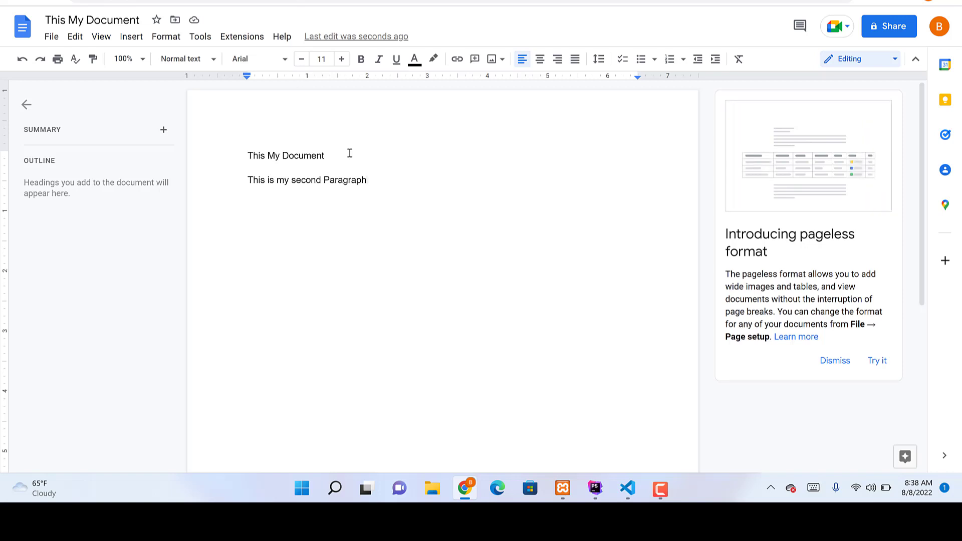
pyautogui.press('Return')
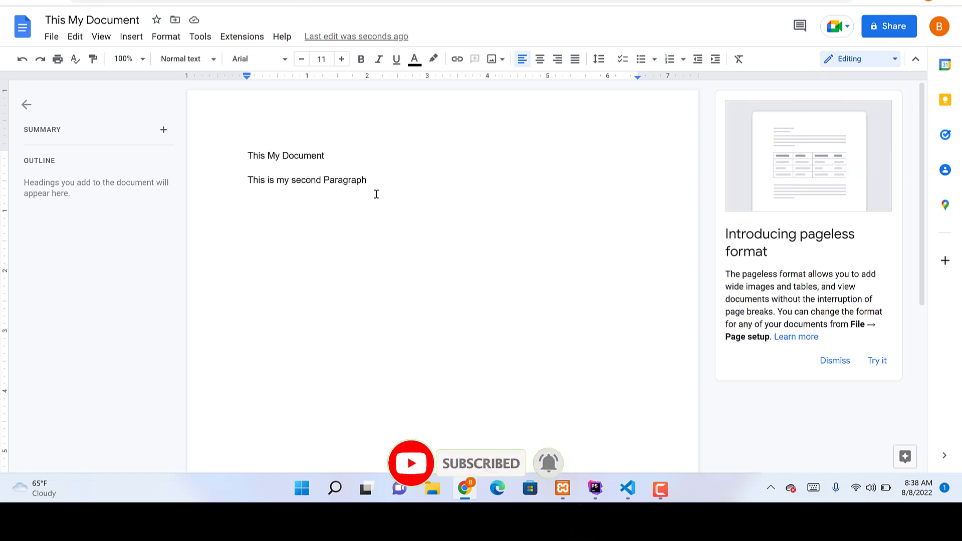
pyautogui.click(373, 176)
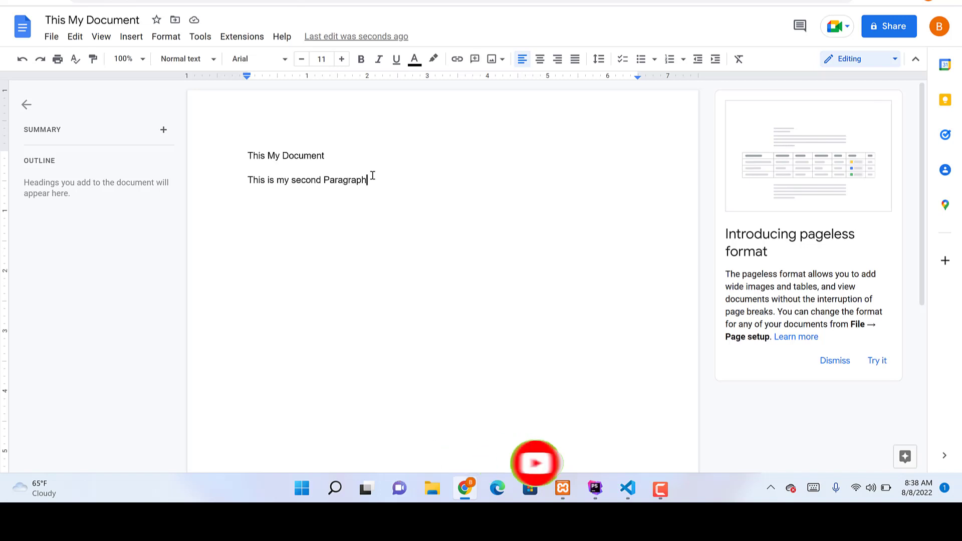
pyautogui.write('.')
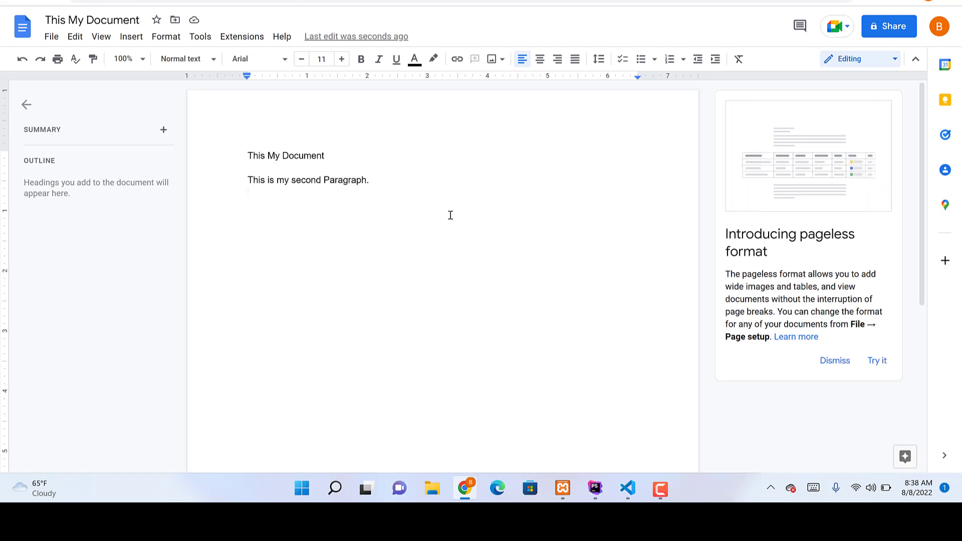
pyautogui.press('Return')
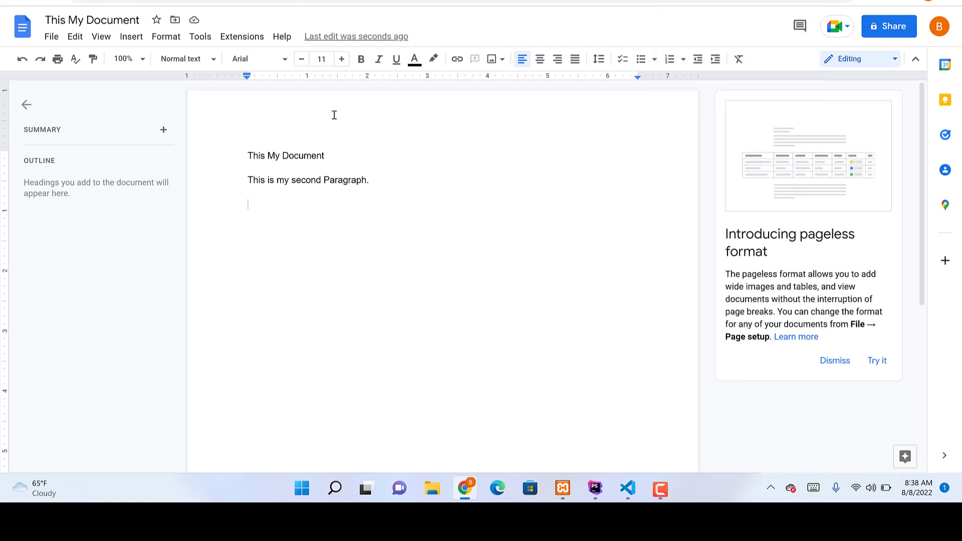
# Step: Share the document with another person by entering the contact's e-mail, granting Editor access and sending the invitation
pyautogui.click(878, 29)
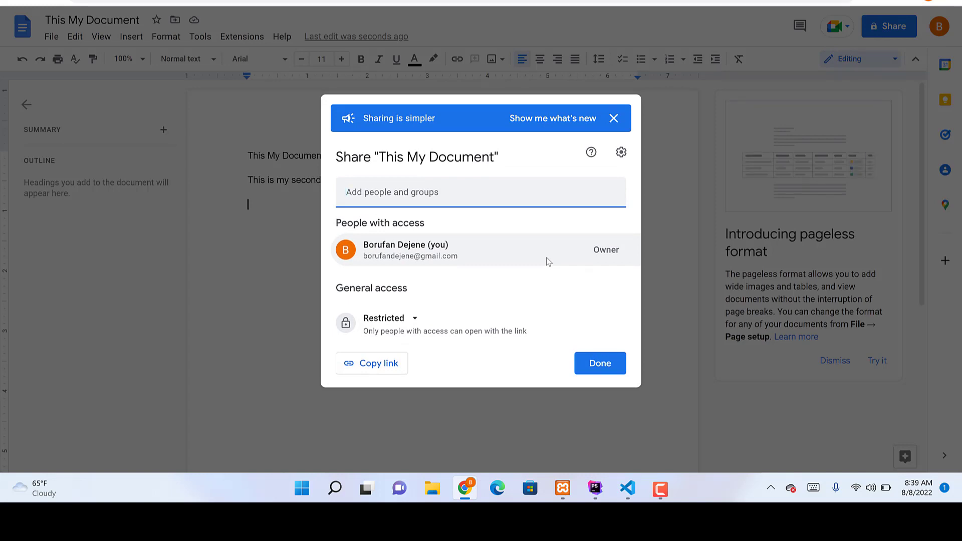
pyautogui.write('dejene')
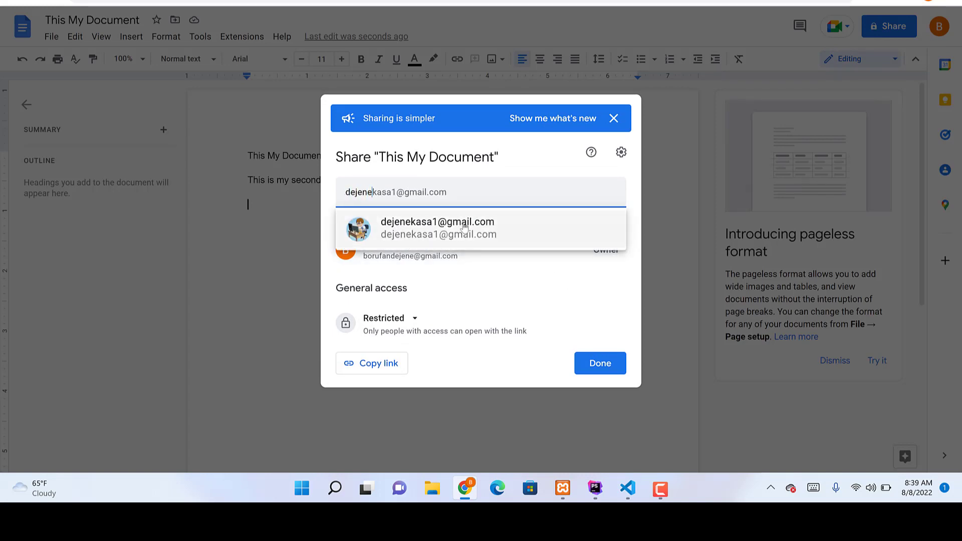
pyautogui.click(516, 229)
pyautogui.click(596, 339)
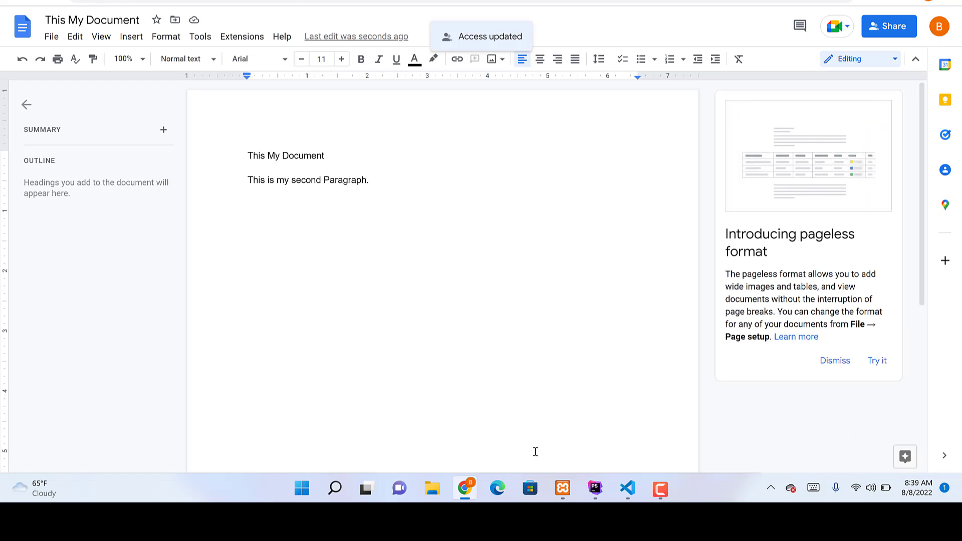
pyautogui.click(494, 484)
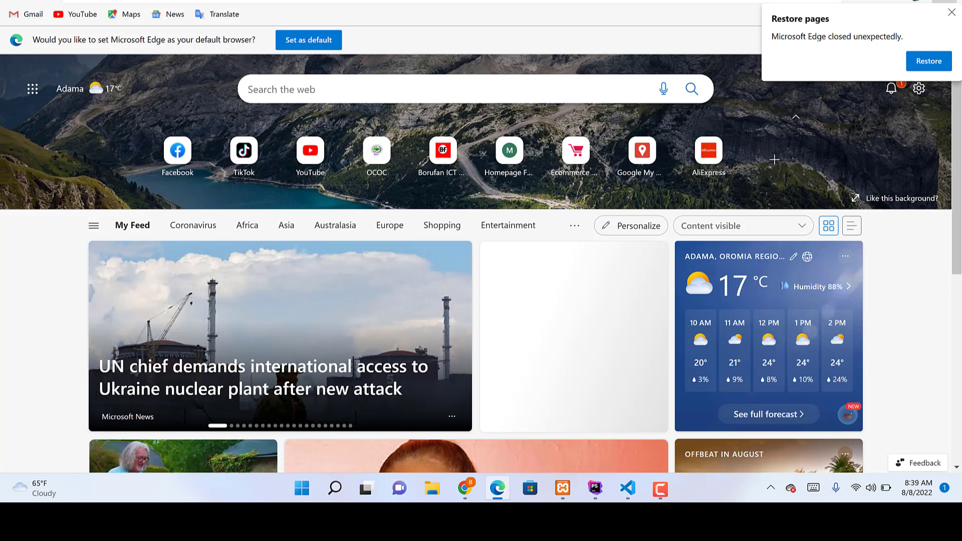
pyautogui.click(889, 1)
# Step: Review the role options for the contact in the document's sharing settings and leave without sending another invitation
pyautogui.click(892, 30)
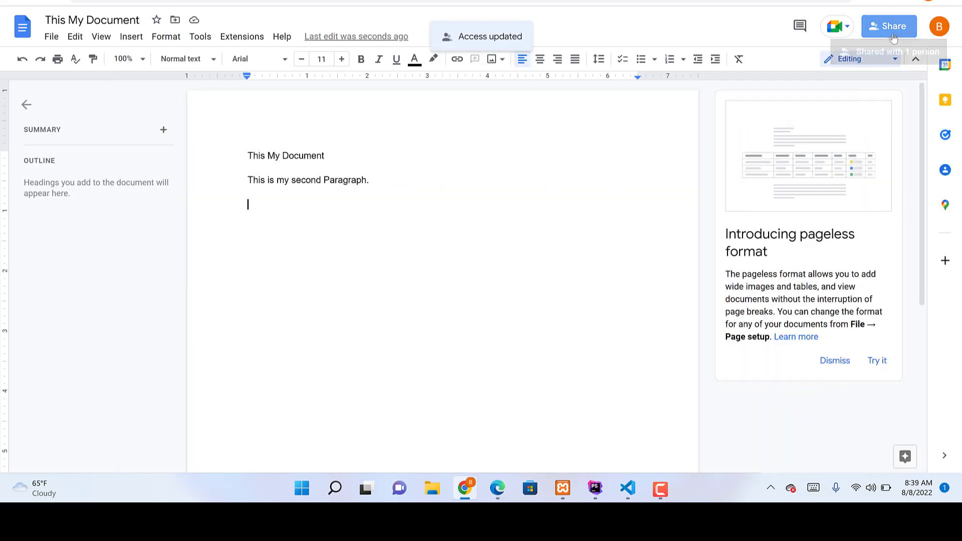
pyautogui.write('dejen')
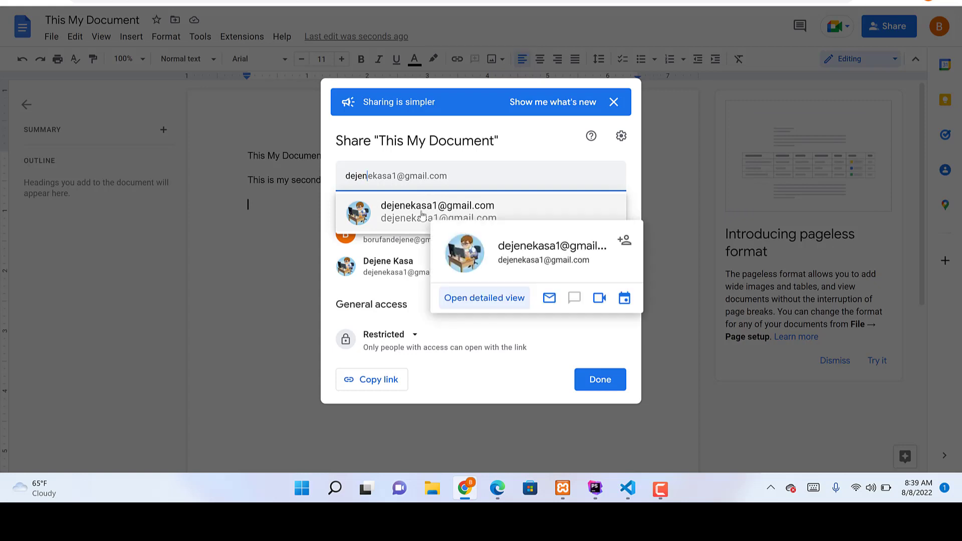
pyautogui.click(421, 214)
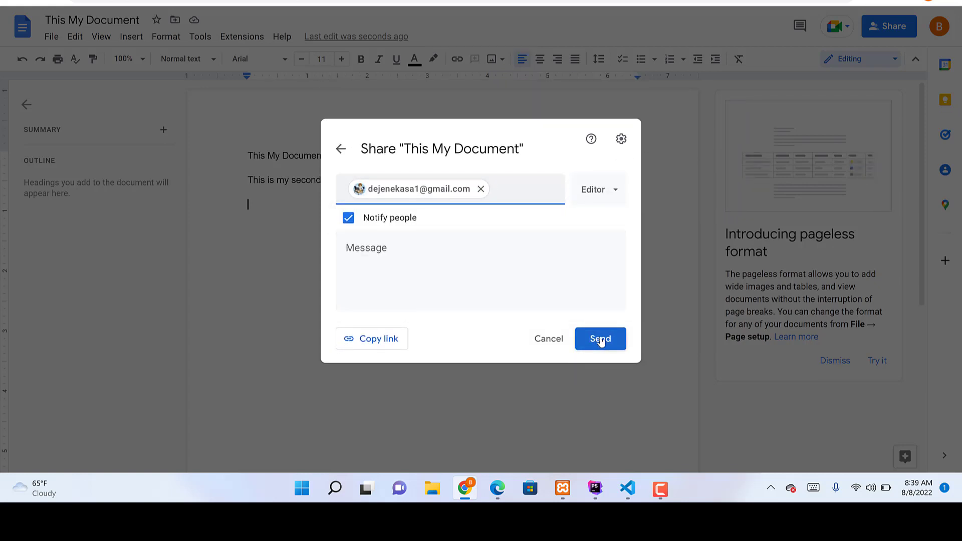
pyautogui.click(600, 195)
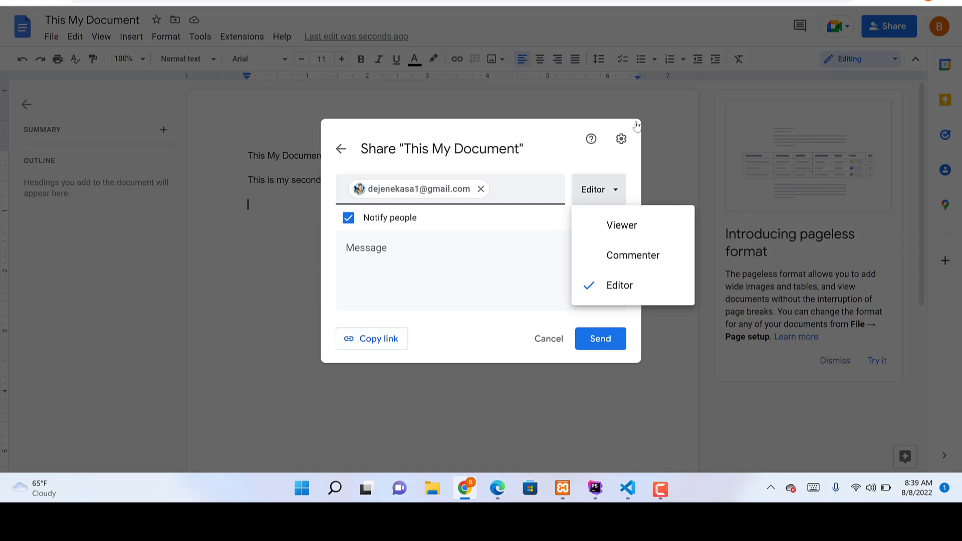
pyautogui.click(525, 153)
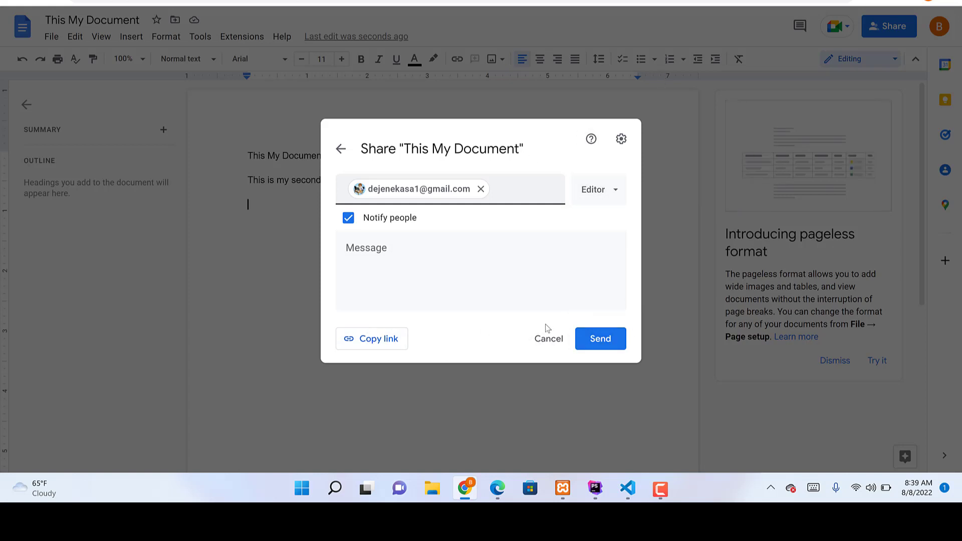
pyautogui.click(551, 343)
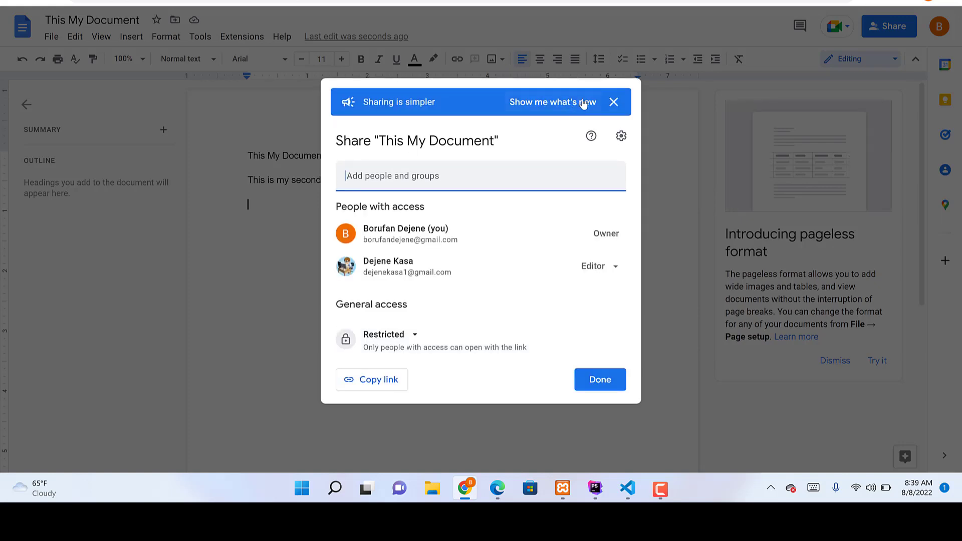
pyautogui.click(615, 102)
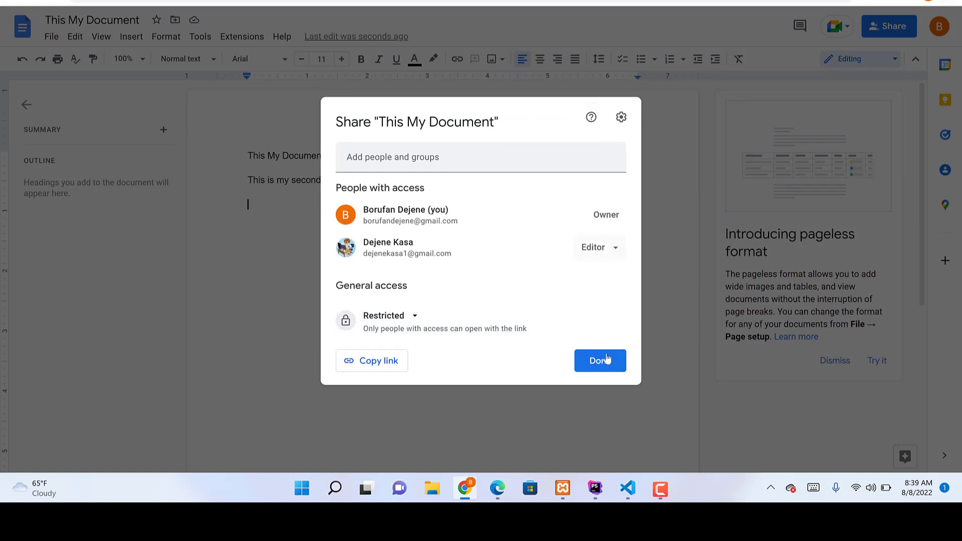
pyautogui.click(579, 356)
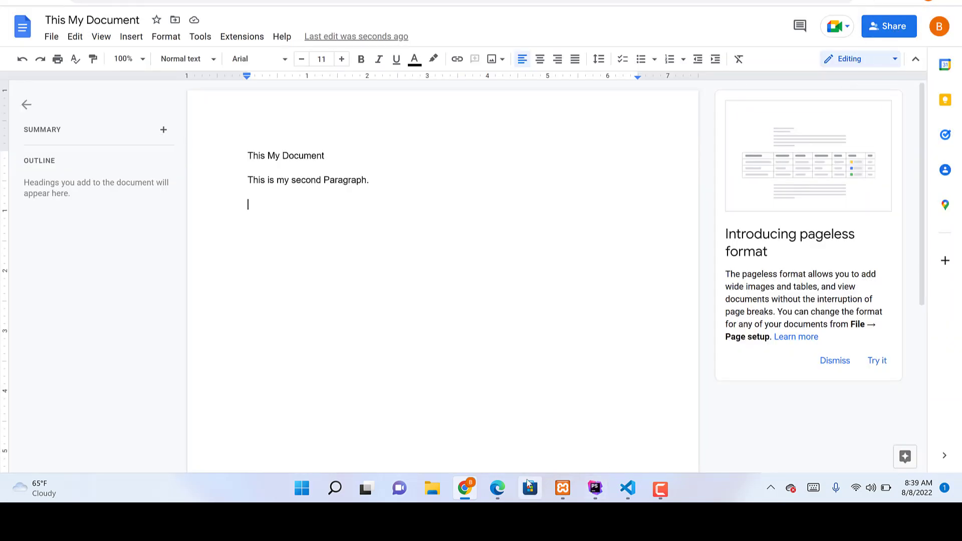
# Step: Switch to Microsoft Edge, open Gmail and change to the account of the contact who was invited to the document
pyautogui.click(498, 488)
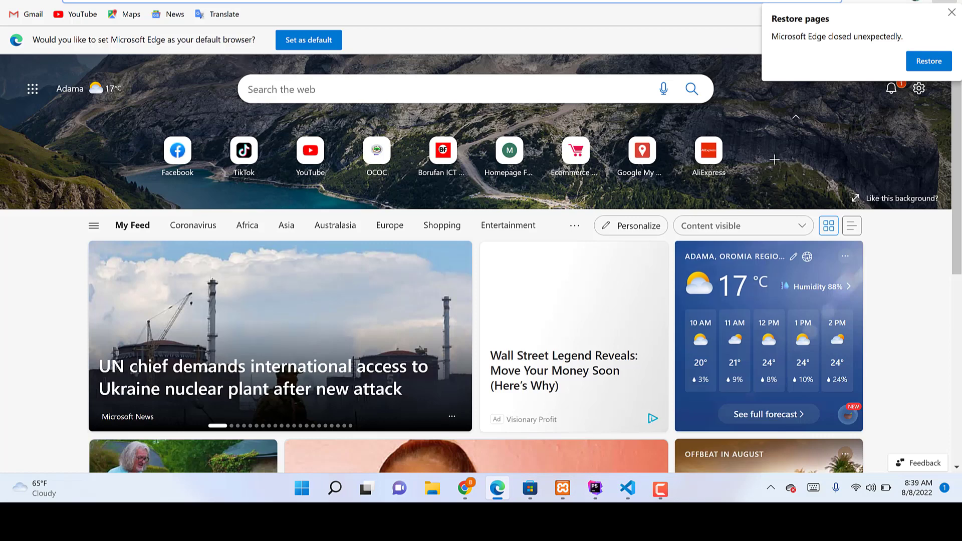
pyautogui.write('gma')
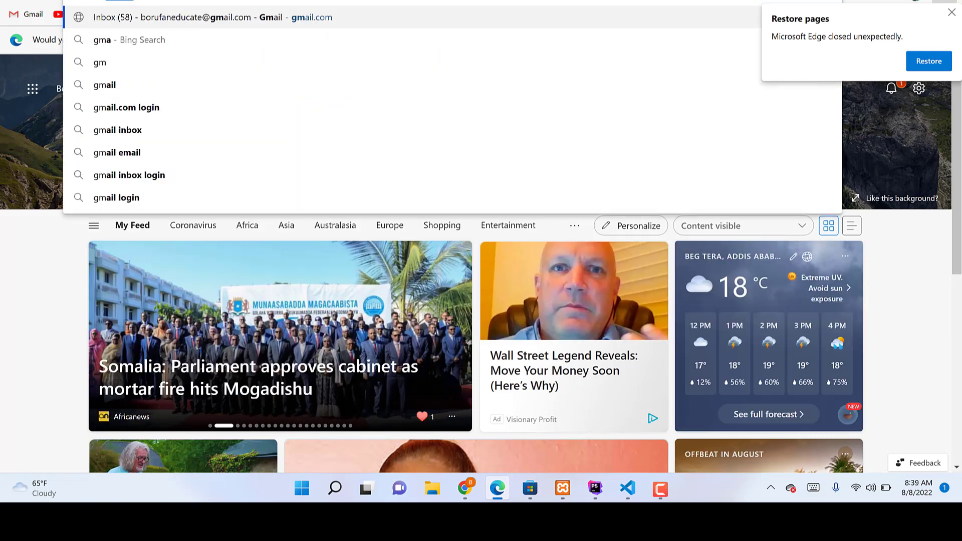
pyautogui.press('Return')
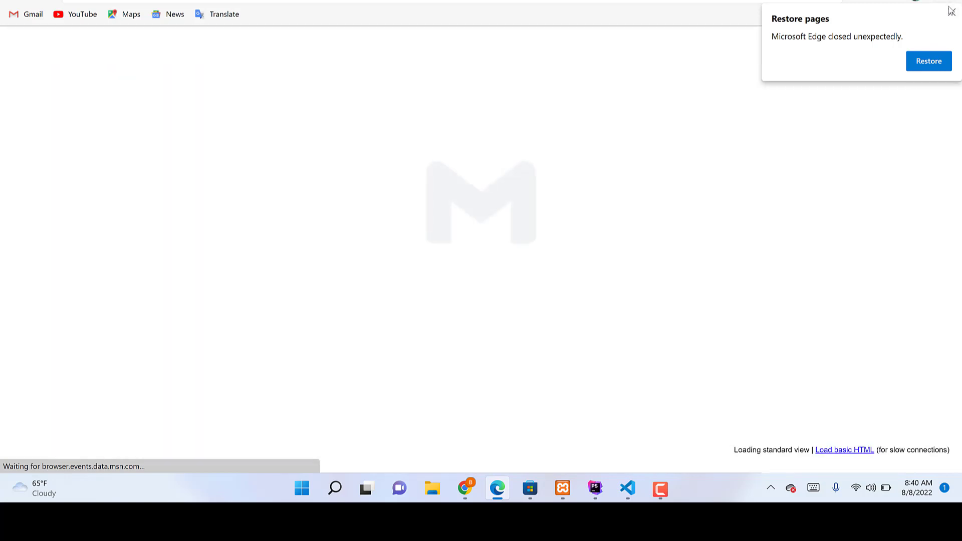
pyautogui.click(950, 10)
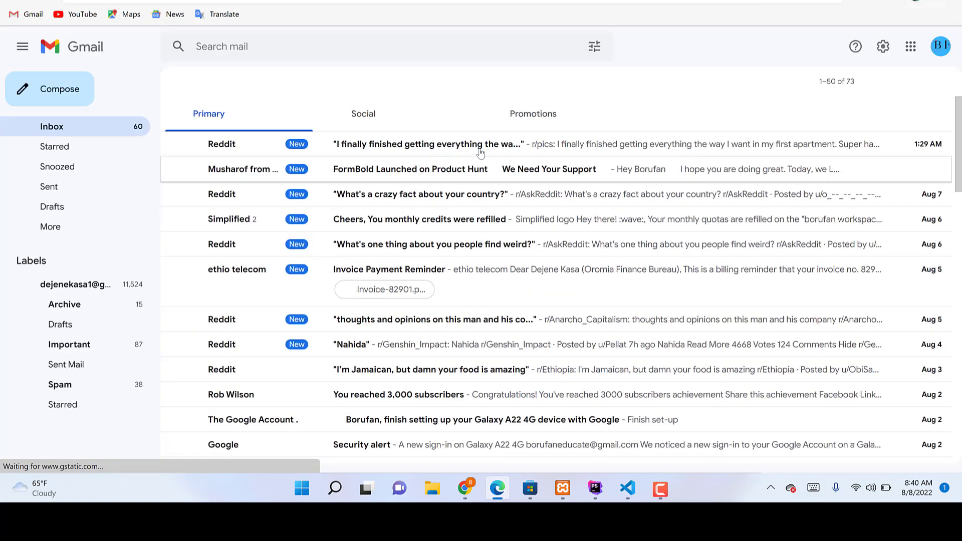
pyautogui.click(934, 48)
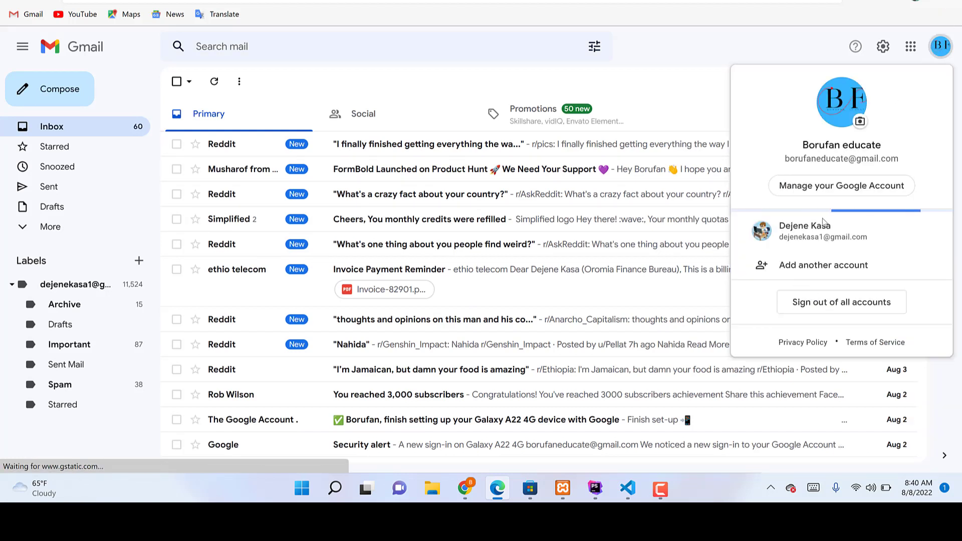
pyautogui.click(811, 230)
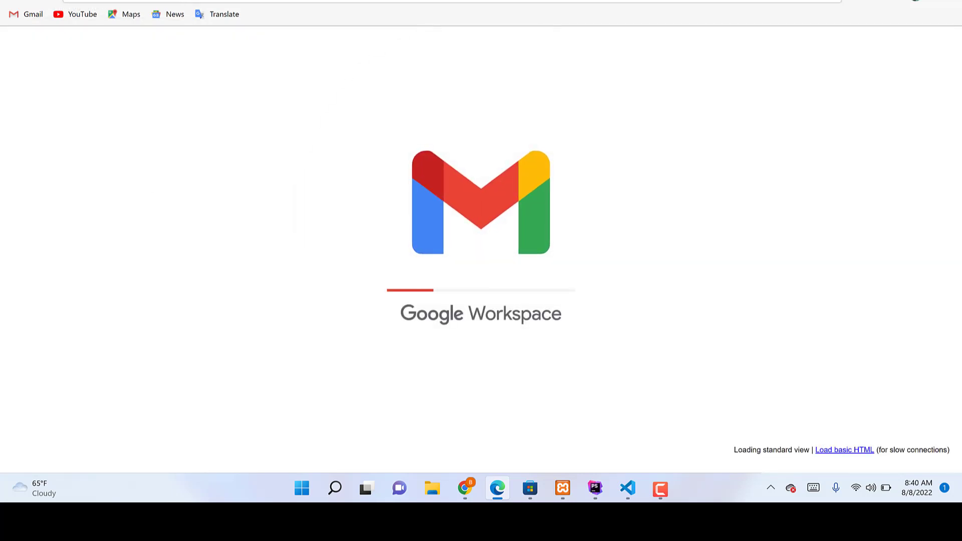
# Step: Open the "Document shared with you" e-mail for "This My Document" in the inbox and open the shared document from it
pyautogui.click(280, 1)
pyautogui.click(343, 384)
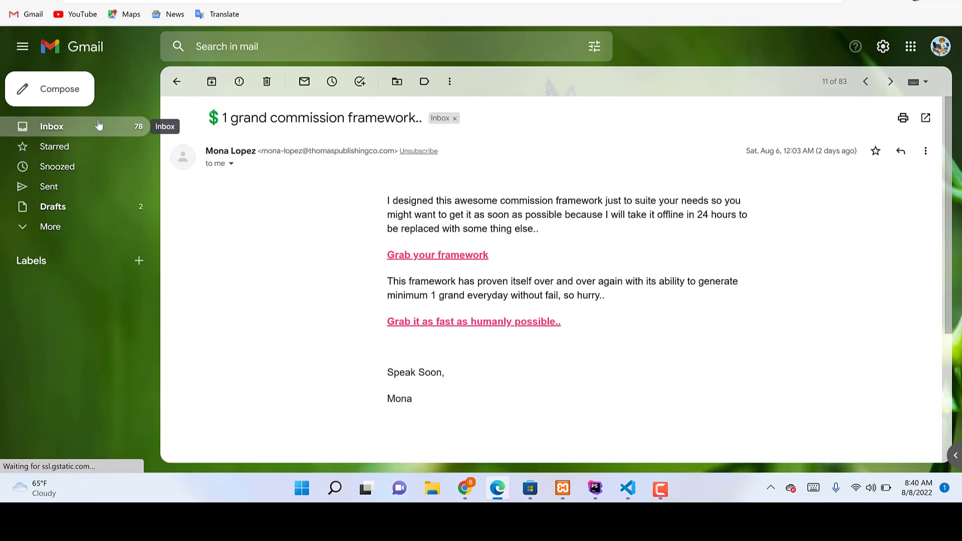
pyautogui.click(132, 125)
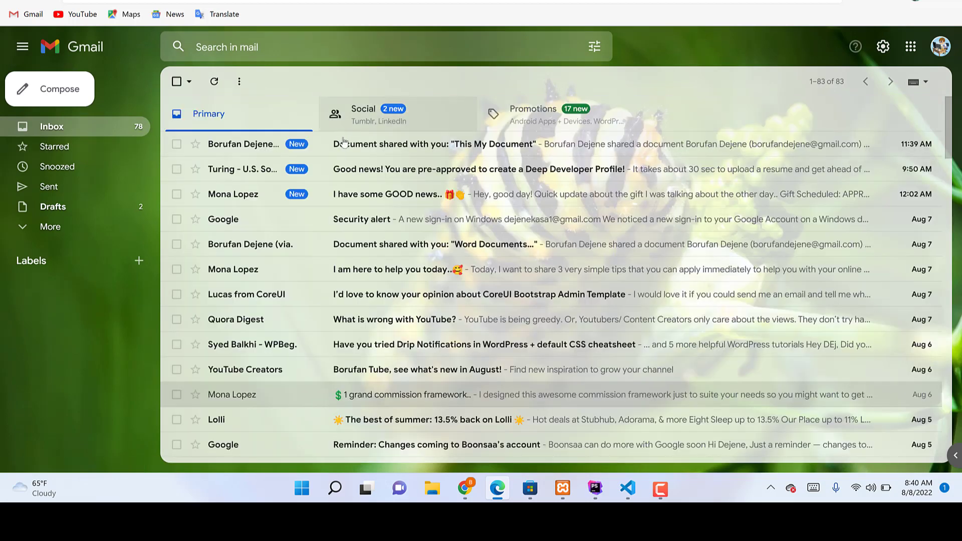
pyautogui.click(263, 146)
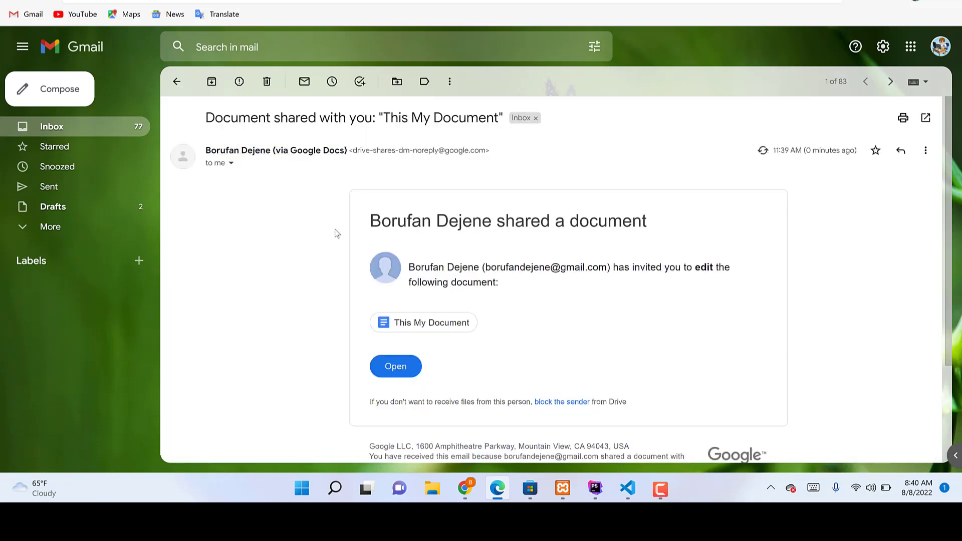
pyautogui.click(408, 330)
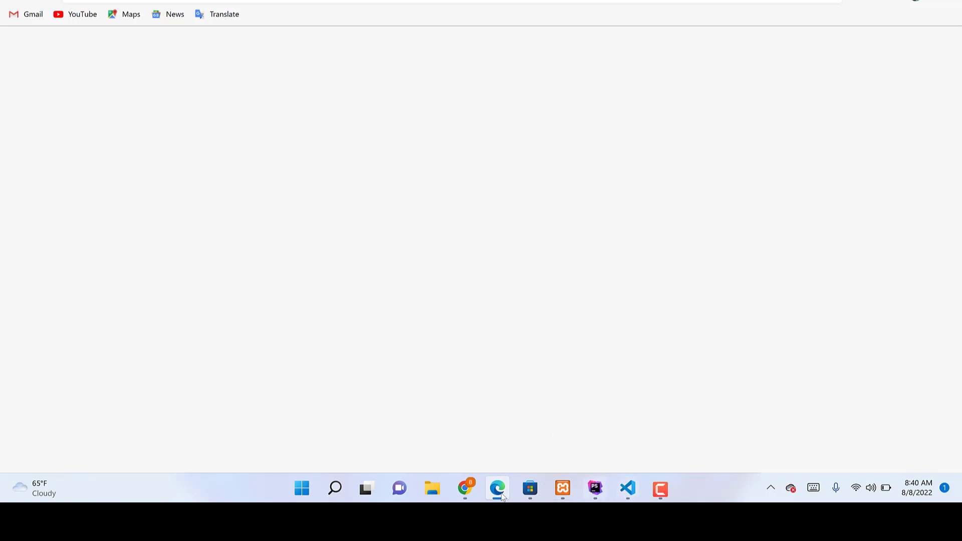
# Step: Add a third paragraph reading "This is shared Document" in the owner's copy in Chrome and check it in the contact's copy in Edge
pyautogui.moveTo(464, 491)
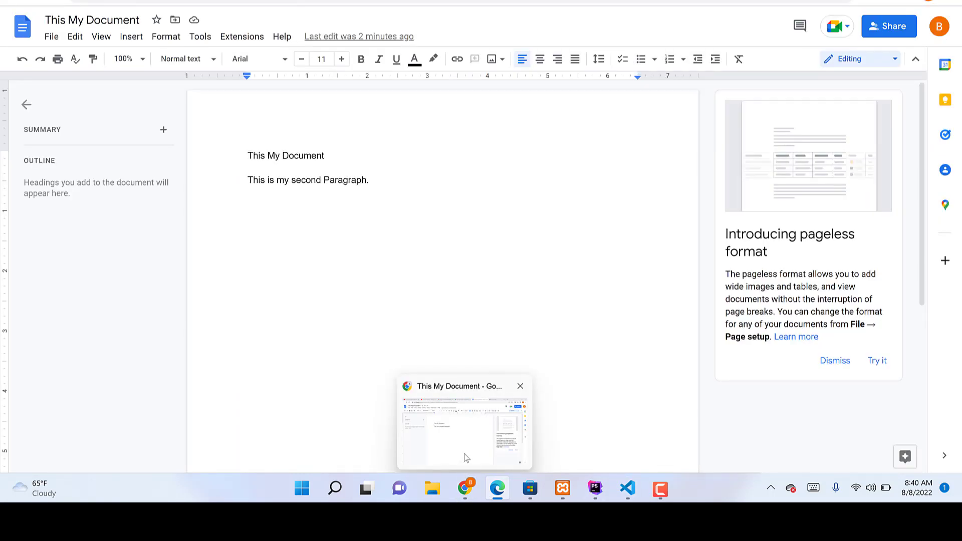
pyautogui.click(391, 226)
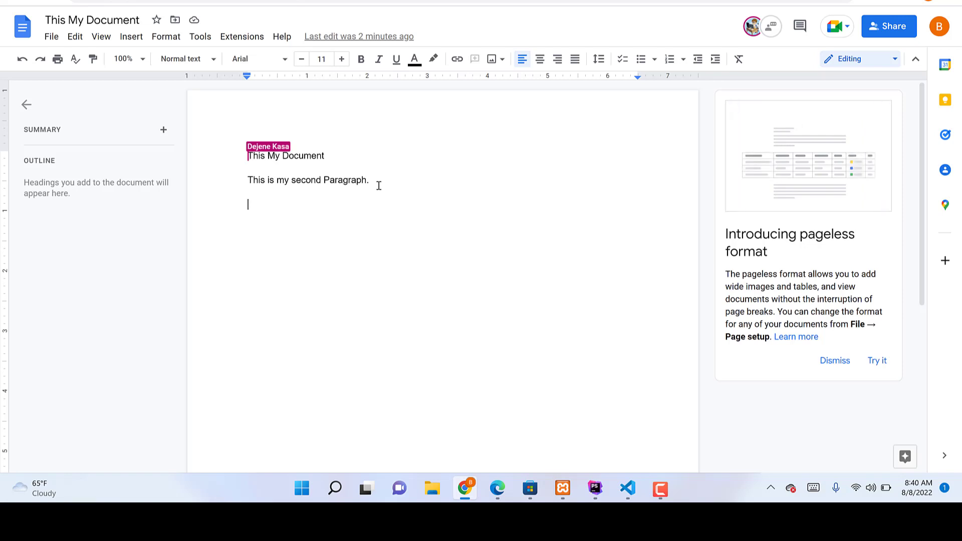
pyautogui.write('This i')
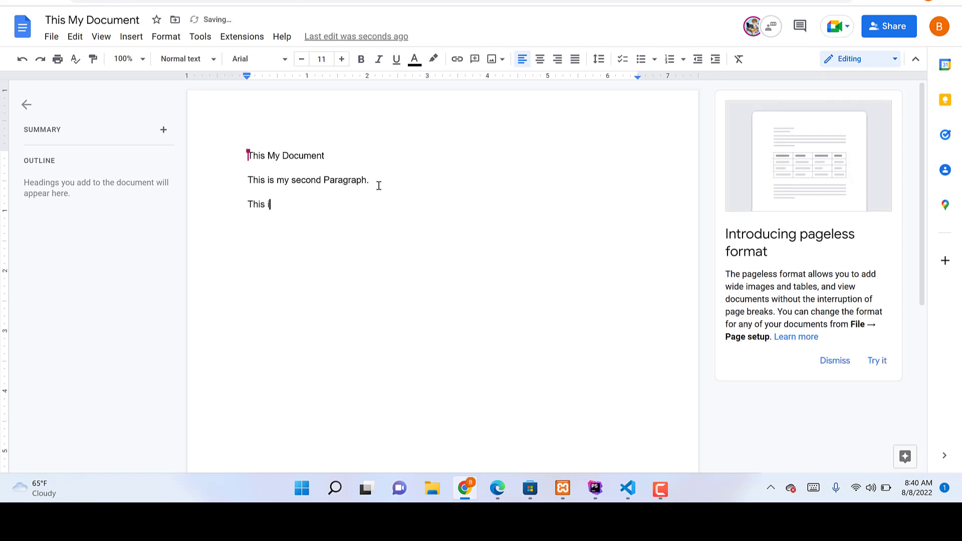
pyautogui.write('s sha')
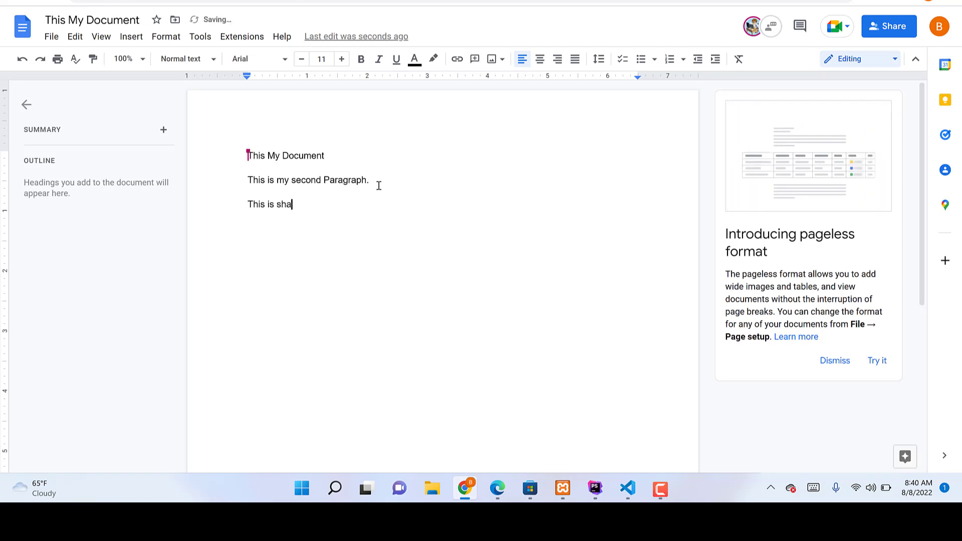
pyautogui.write('red Docu')
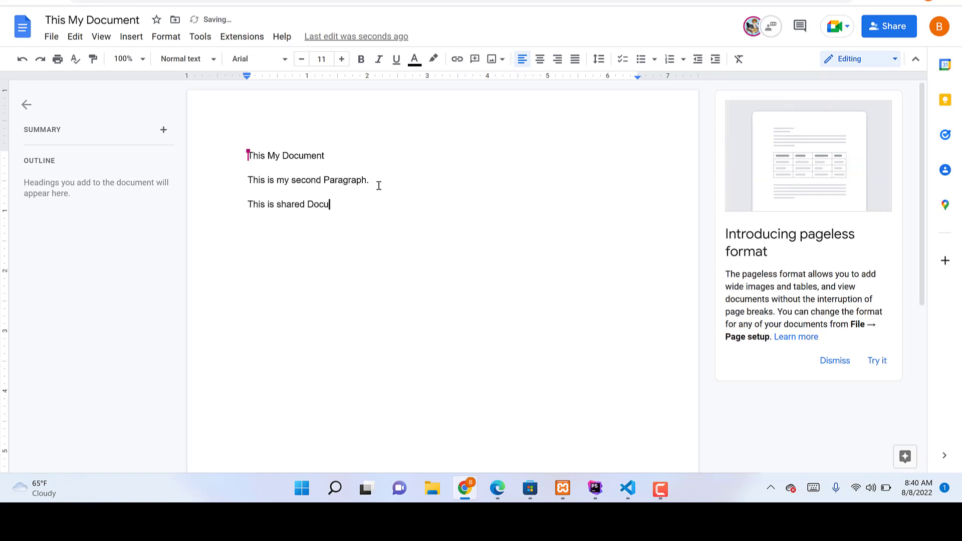
pyautogui.write('ment')
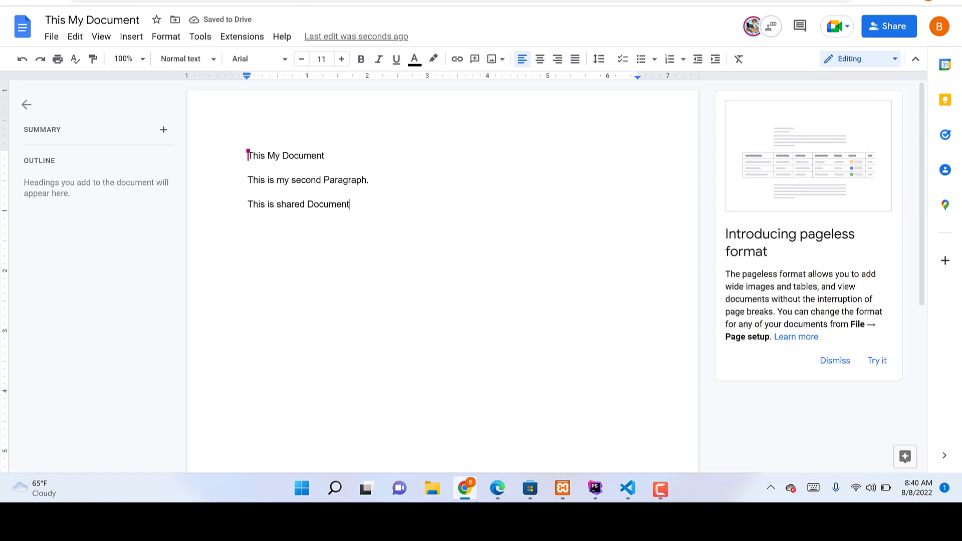
pyautogui.click(498, 490)
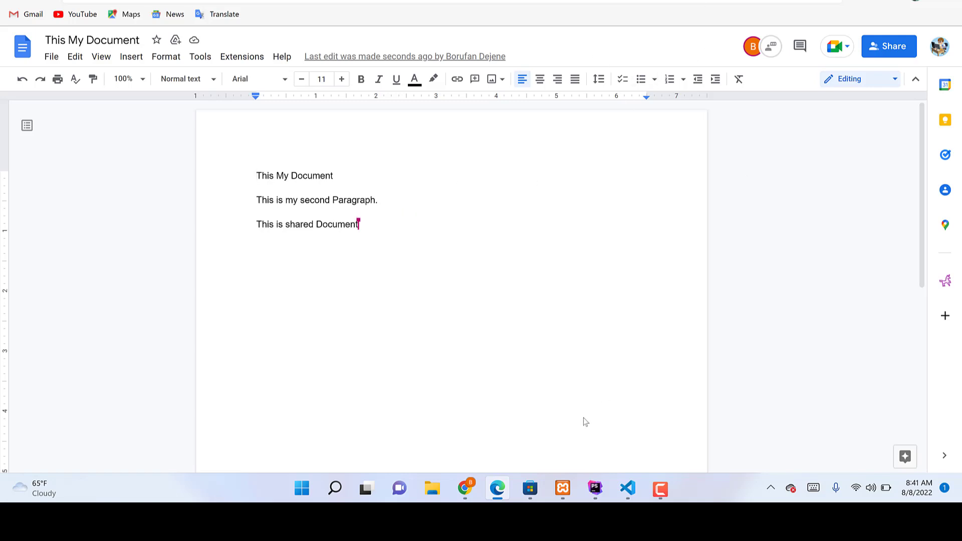
pyautogui.click(464, 489)
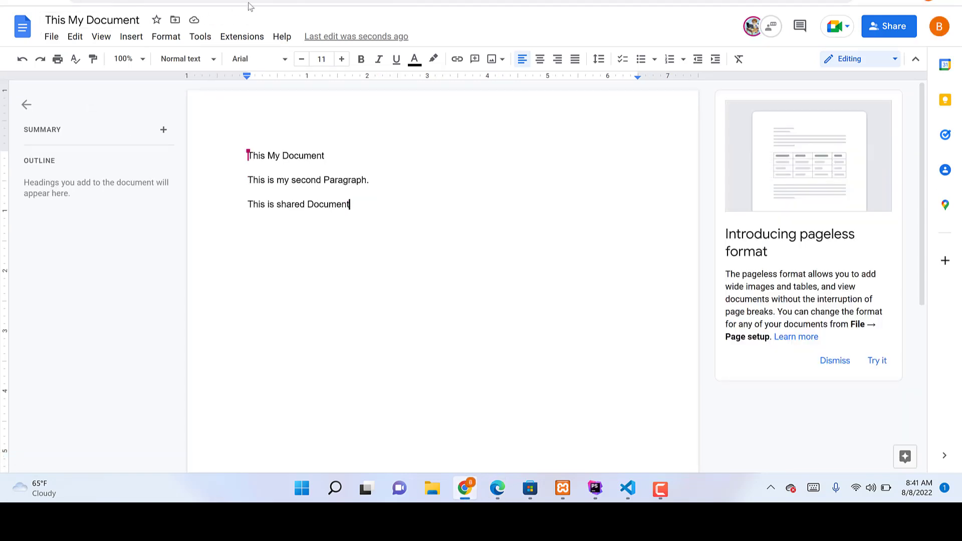
# Step: Create a new Google Sheets spreadsheet and a new Google Slides presentation from the My Document folder in Drive
pyautogui.click(205, 1)
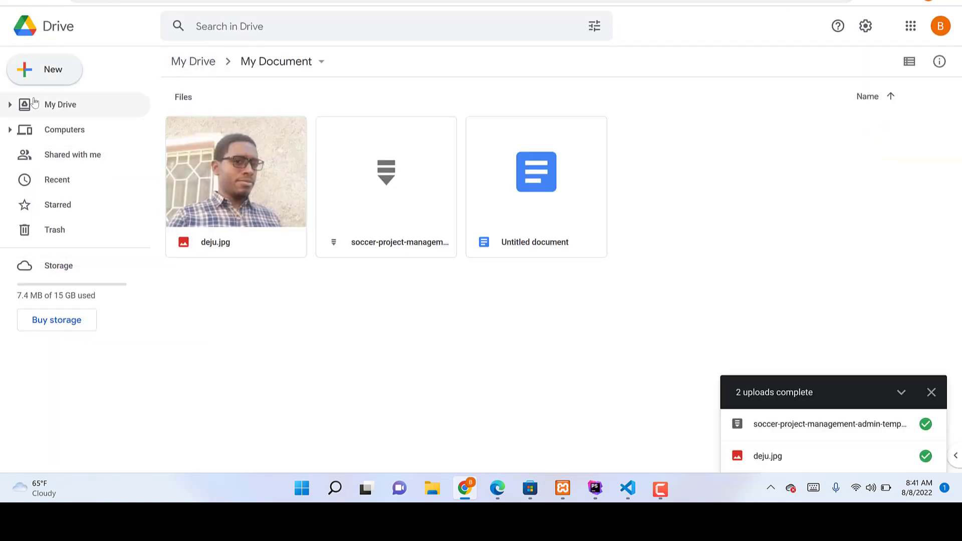
pyautogui.click(54, 71)
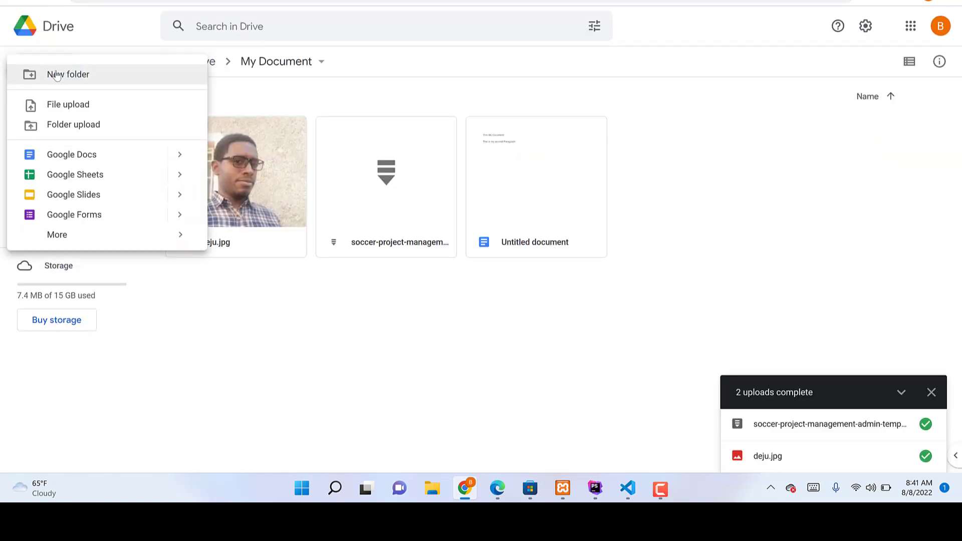
pyautogui.click(76, 176)
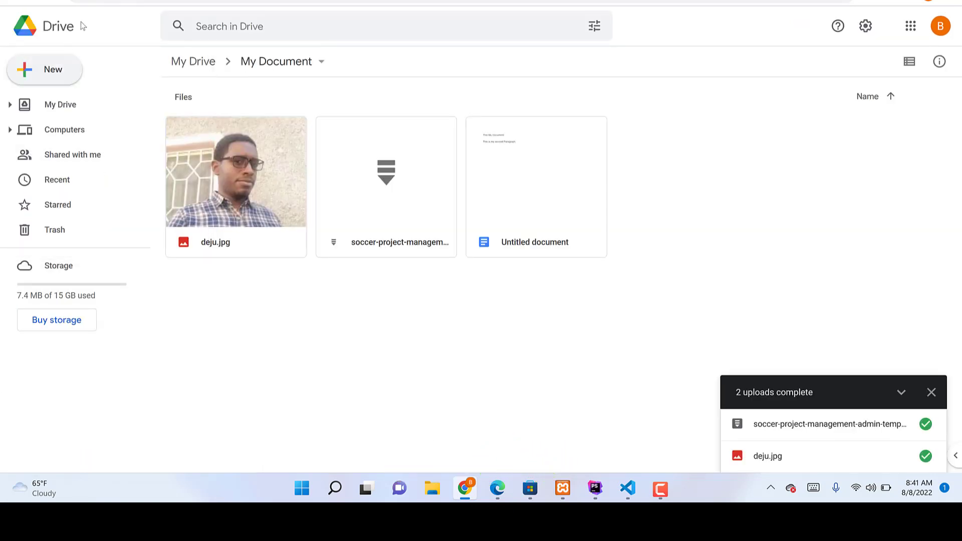
pyautogui.click(48, 72)
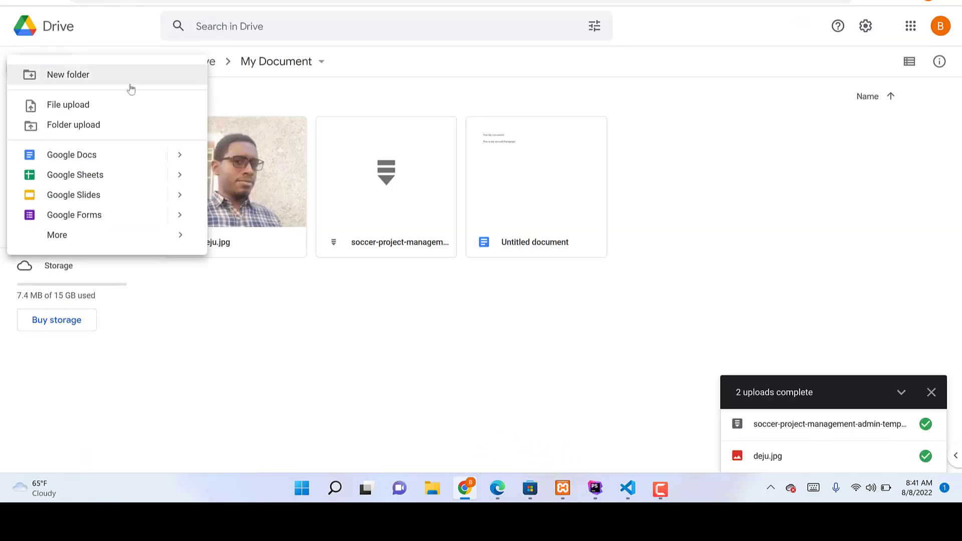
pyautogui.click(81, 195)
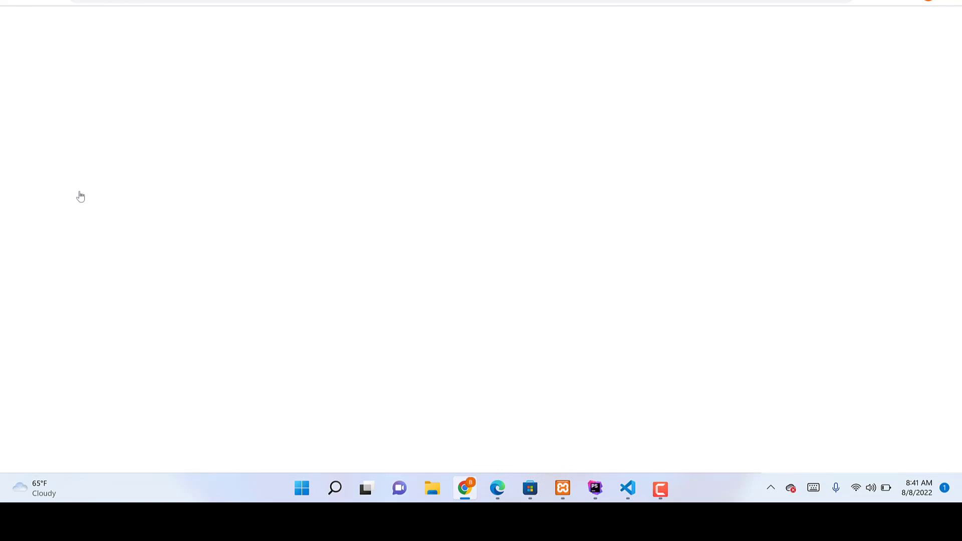